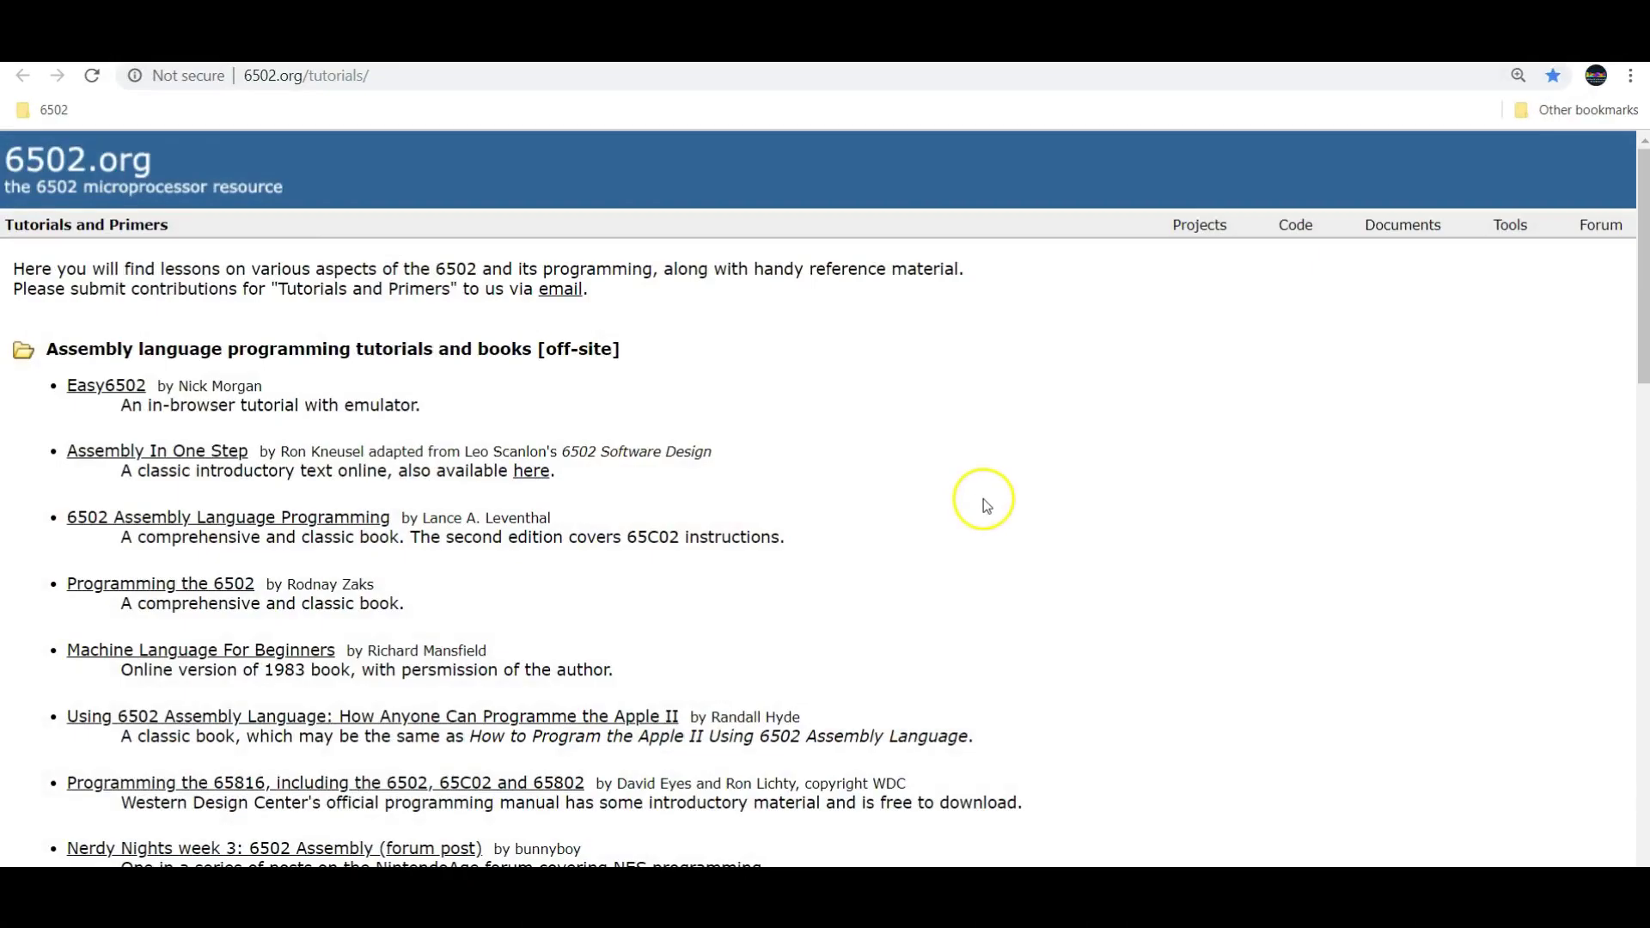
Step: Scroll the 6502.org tutorials list and highlight the Nerdy Nights week 3 entry
{"action": "scroll", "coordinate": [859, 446], "scroll_direction": "down", "scroll_amount": 1}
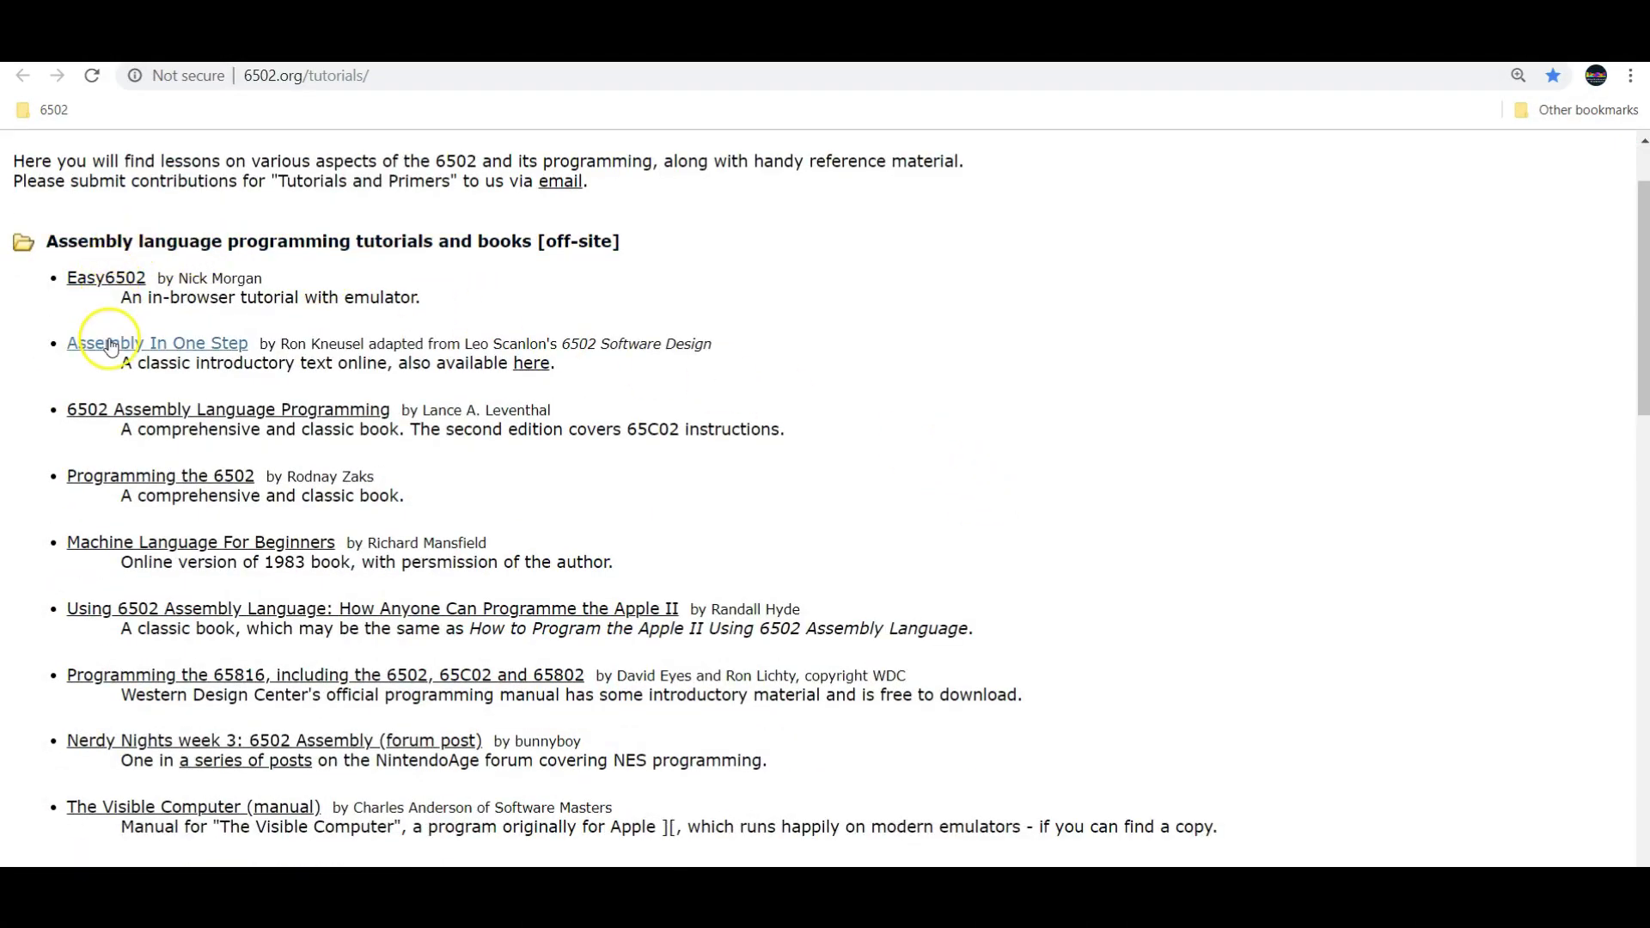
{"action": "scroll", "coordinate": [112, 473], "scroll_direction": "down", "scroll_amount": 1}
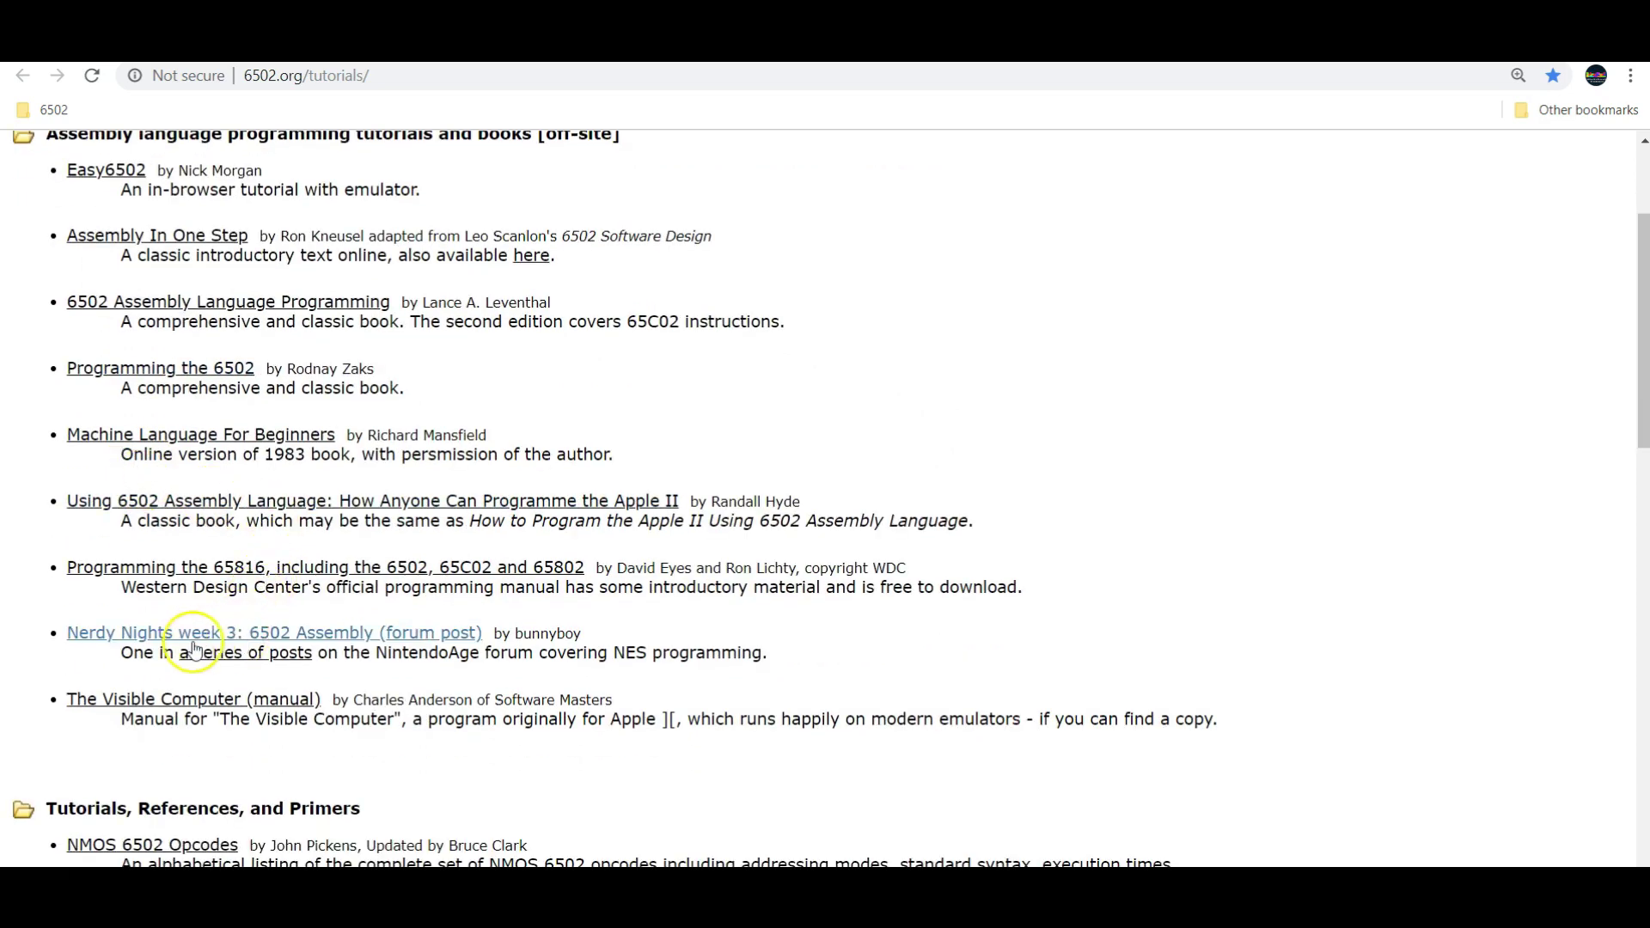
{"action": "left_click_drag", "start_coordinate": [632, 643], "coordinate": [76, 640]}
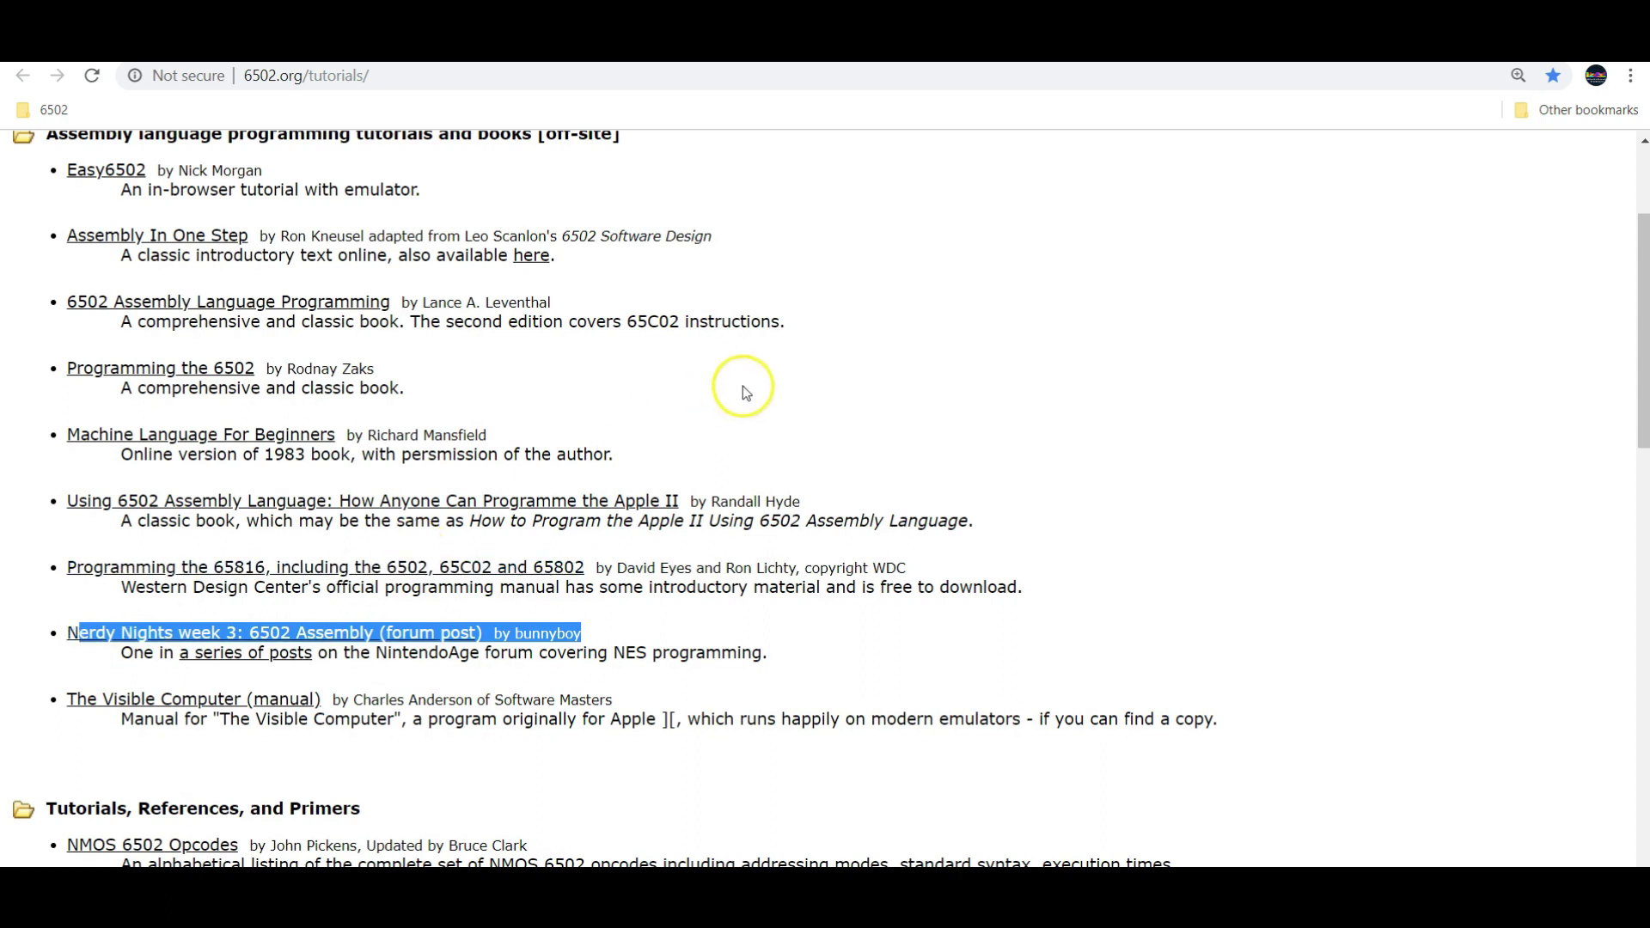
{"action": "left_click", "coordinate": [798, 400]}
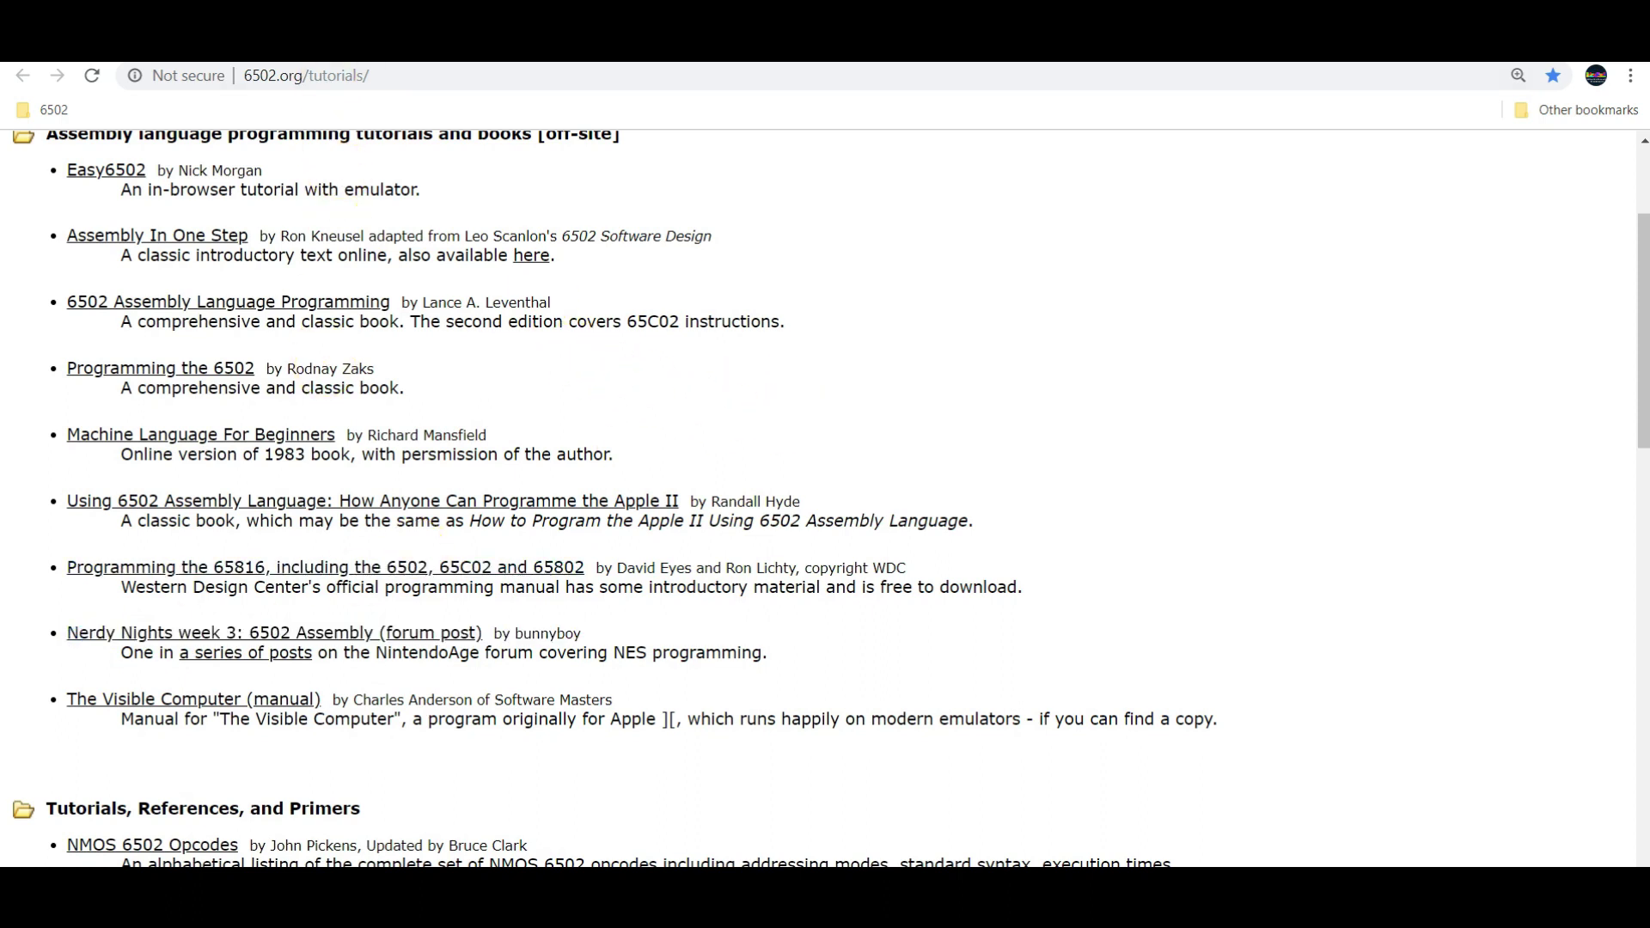
Step: Review the NintendoAge Nerdy Nights tutorial list, then bring up the nesdoug 26. ASM Basics article
{"action": "left_click", "coordinate": [413, 43]}
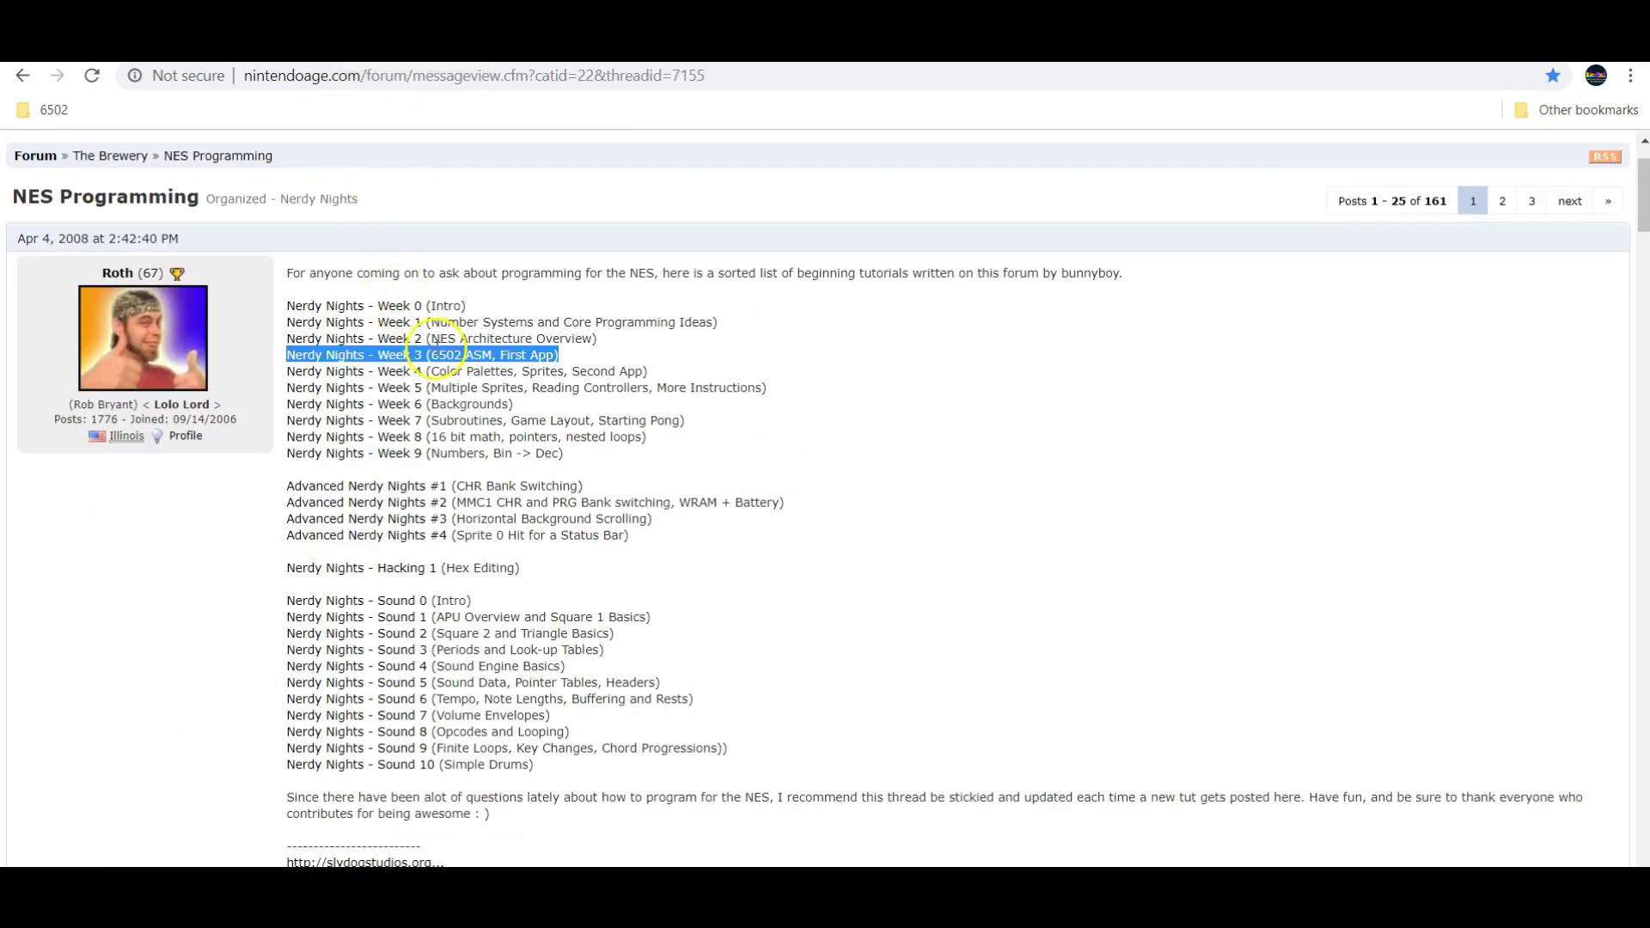
{"action": "left_click", "coordinate": [563, 354]}
{"action": "left_click", "coordinate": [296, 313]}
{"action": "left_click_drag", "start_coordinate": [281, 308], "coordinate": [733, 788]}
{"action": "left_click", "coordinate": [844, 559]}
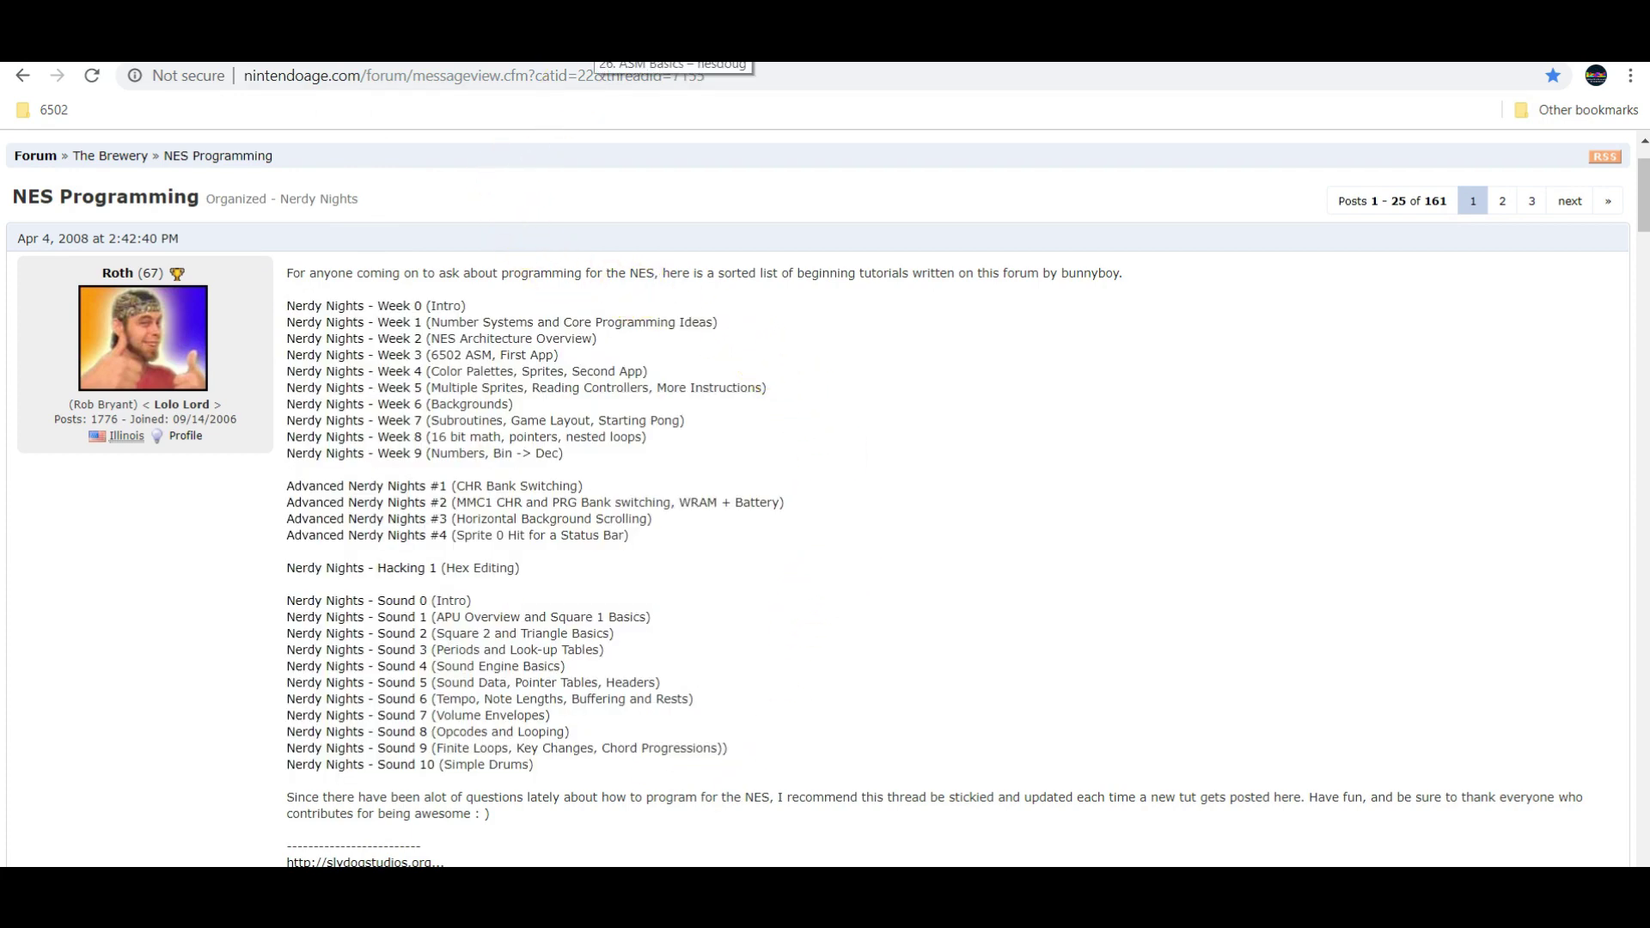
{"action": "left_click", "coordinate": [653, 52]}
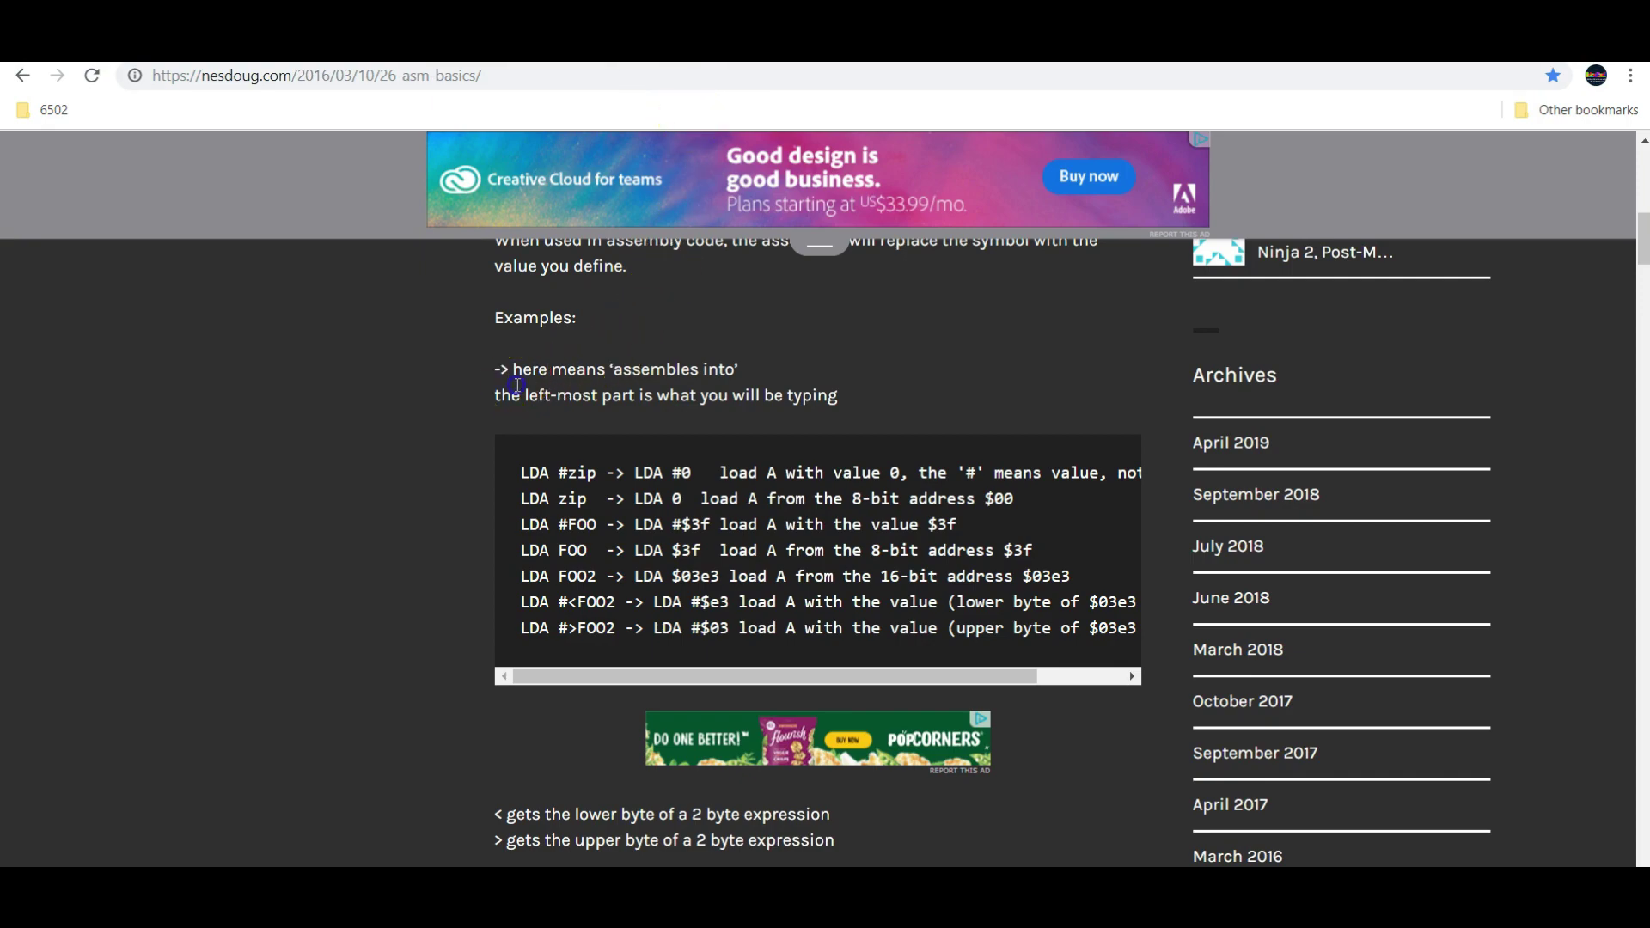
Step: Read the nesdoug ASM Basics section on declaring constants, highlighting its code
{"action": "scroll", "coordinate": [517, 386], "scroll_direction": "up", "scroll_amount": 15}
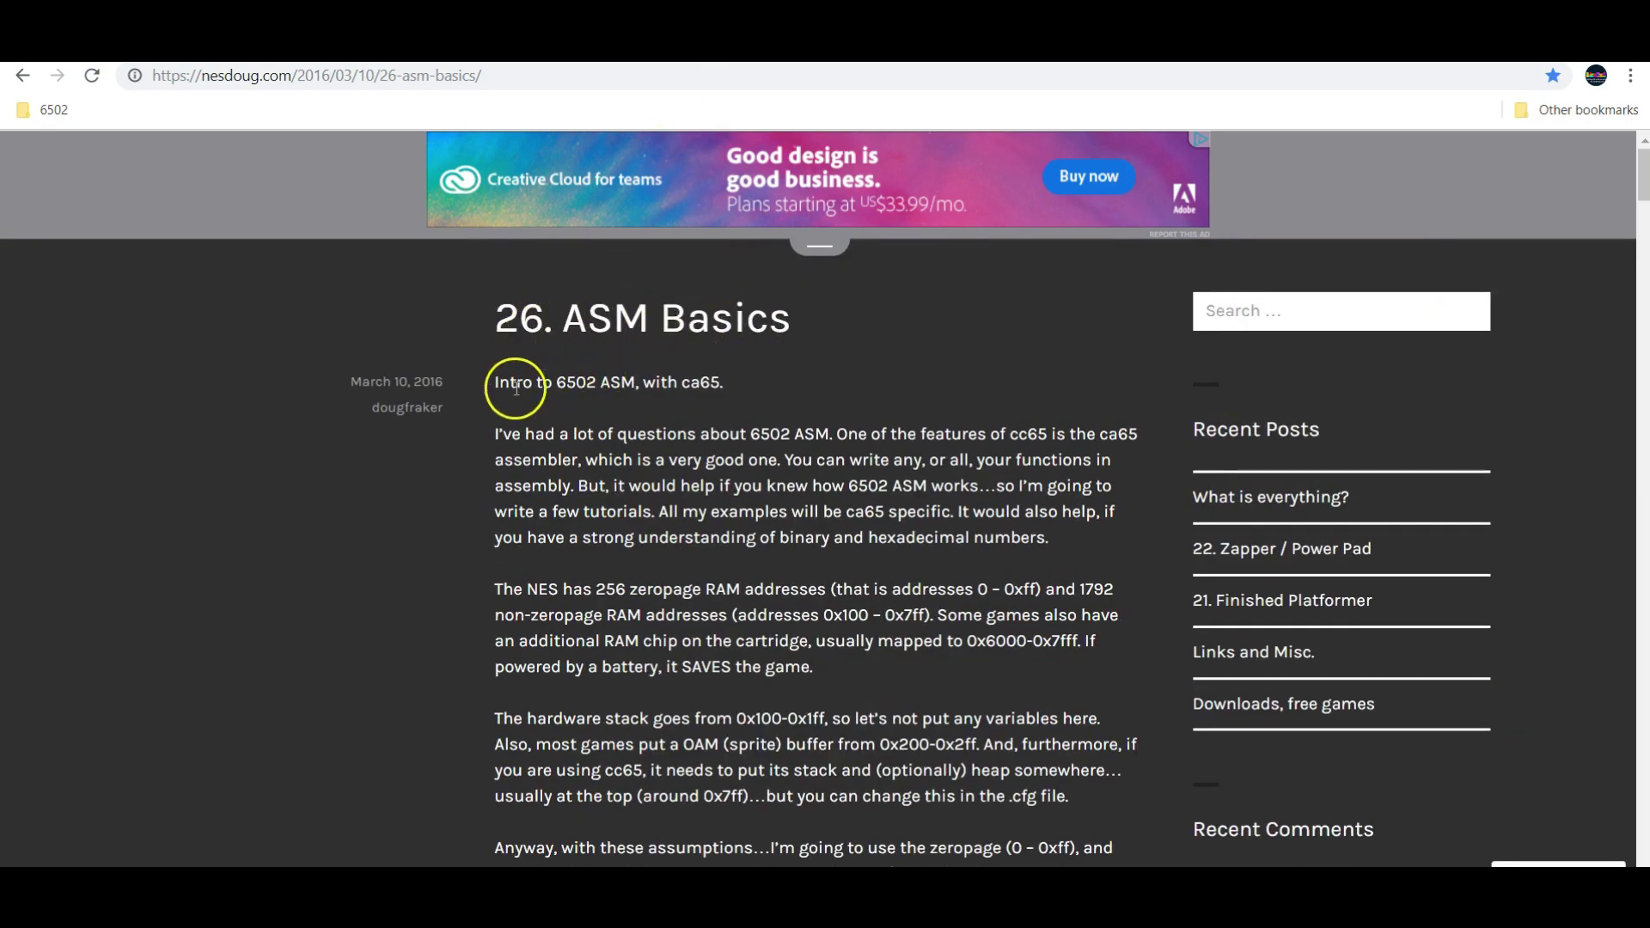
{"action": "scroll", "coordinate": [579, 430], "scroll_direction": "down", "scroll_amount": 6}
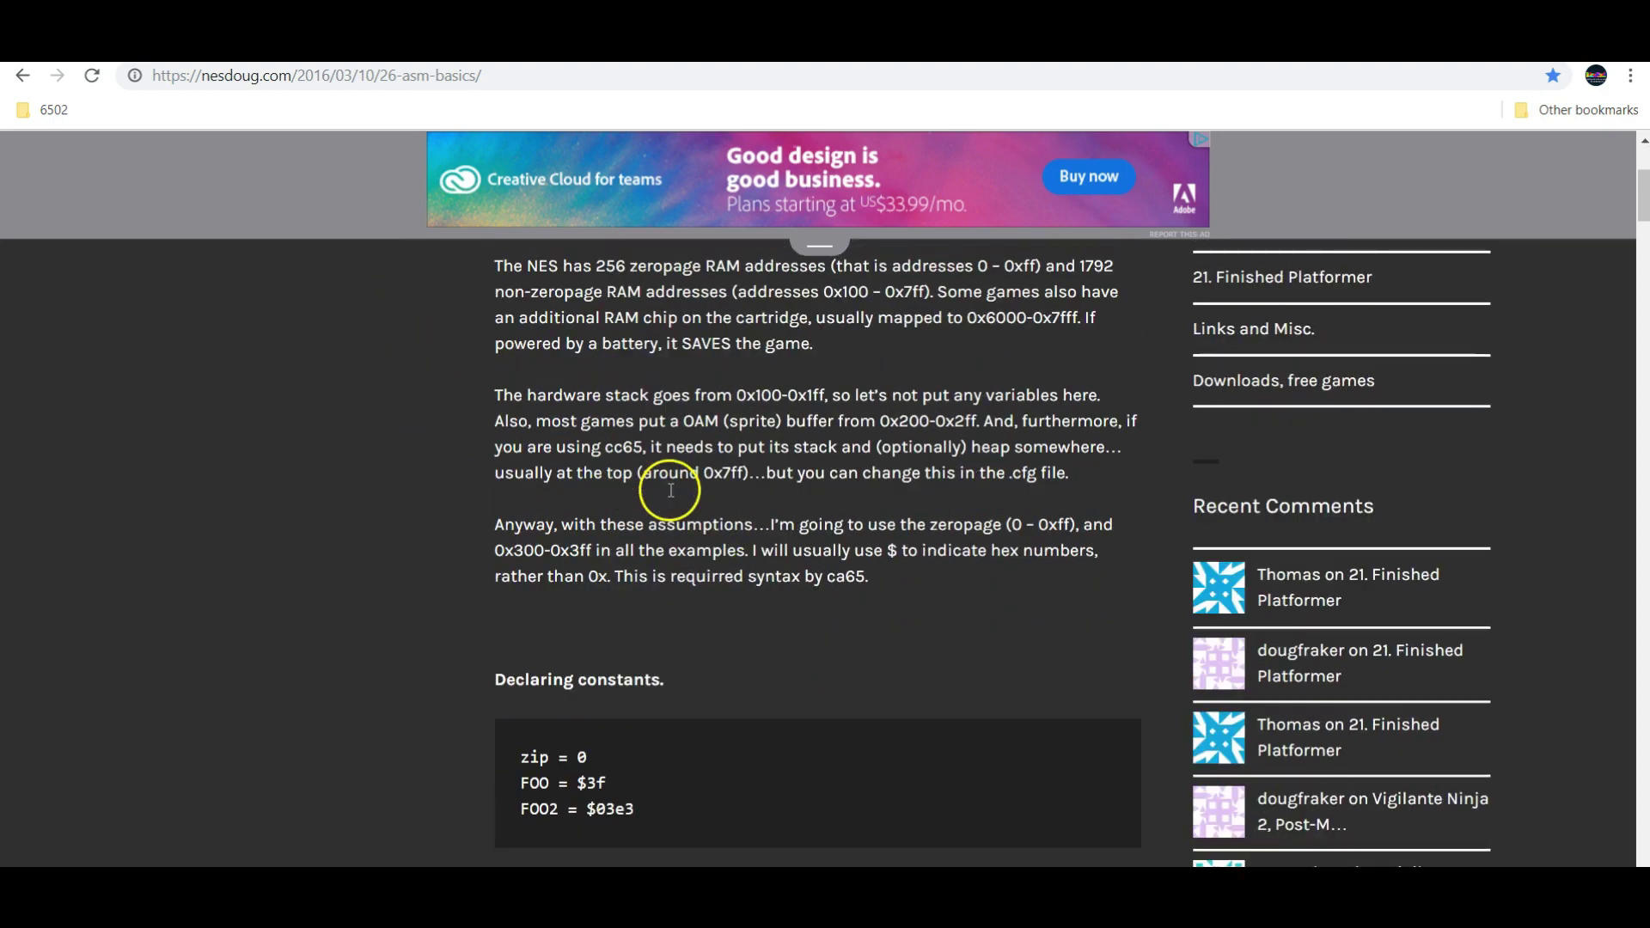
{"action": "scroll", "coordinate": [669, 491], "scroll_direction": "down", "scroll_amount": 1}
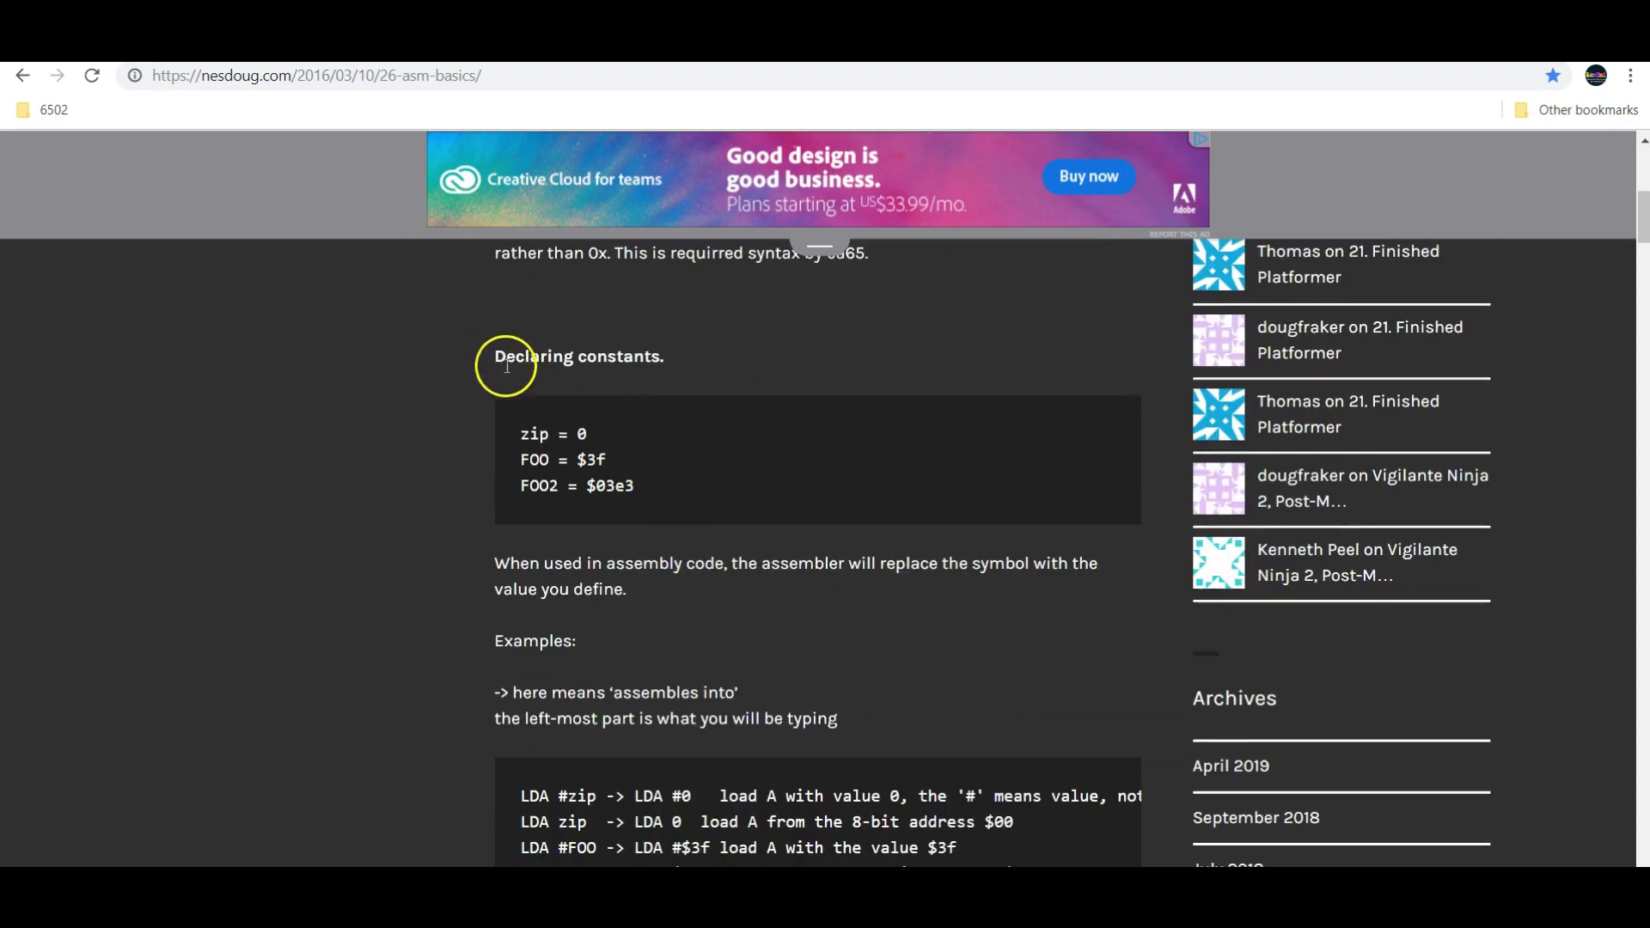
{"action": "left_click_drag", "start_coordinate": [519, 428], "coordinate": [653, 494]}
{"action": "scroll", "coordinate": [710, 490], "scroll_direction": "down", "scroll_amount": 1}
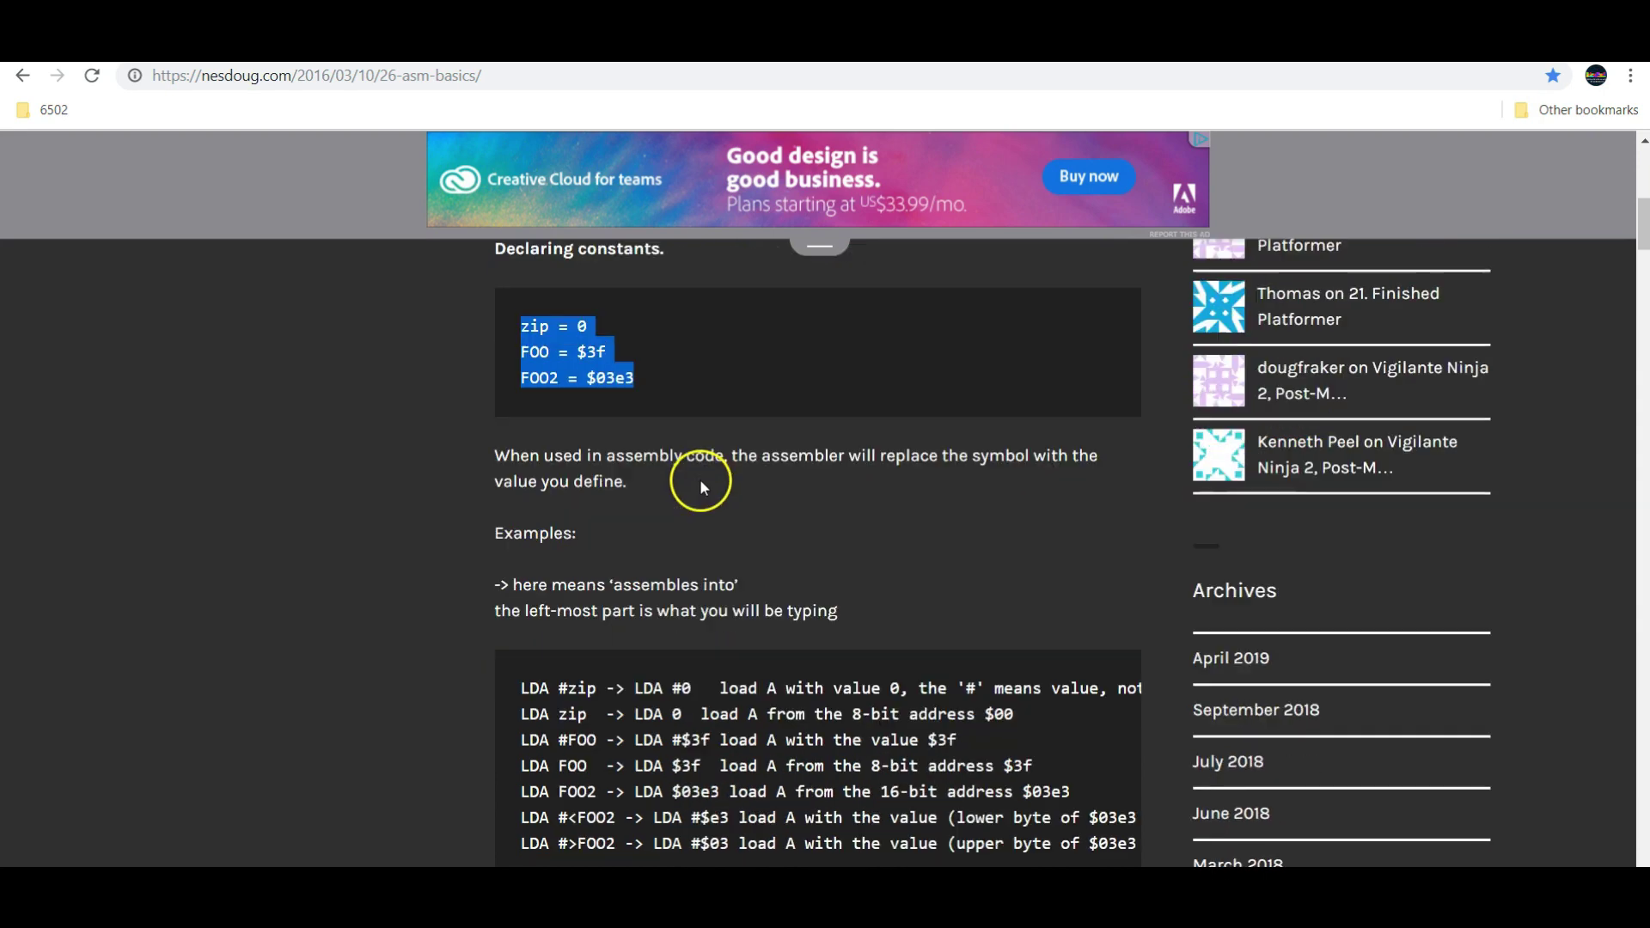
{"action": "left_click", "coordinate": [698, 477]}
Step: Read the LDA examples and Declaring variables section, then go to the Easy 6502 tutorial
{"action": "scroll", "coordinate": [696, 479], "scroll_direction": "down", "scroll_amount": 2}
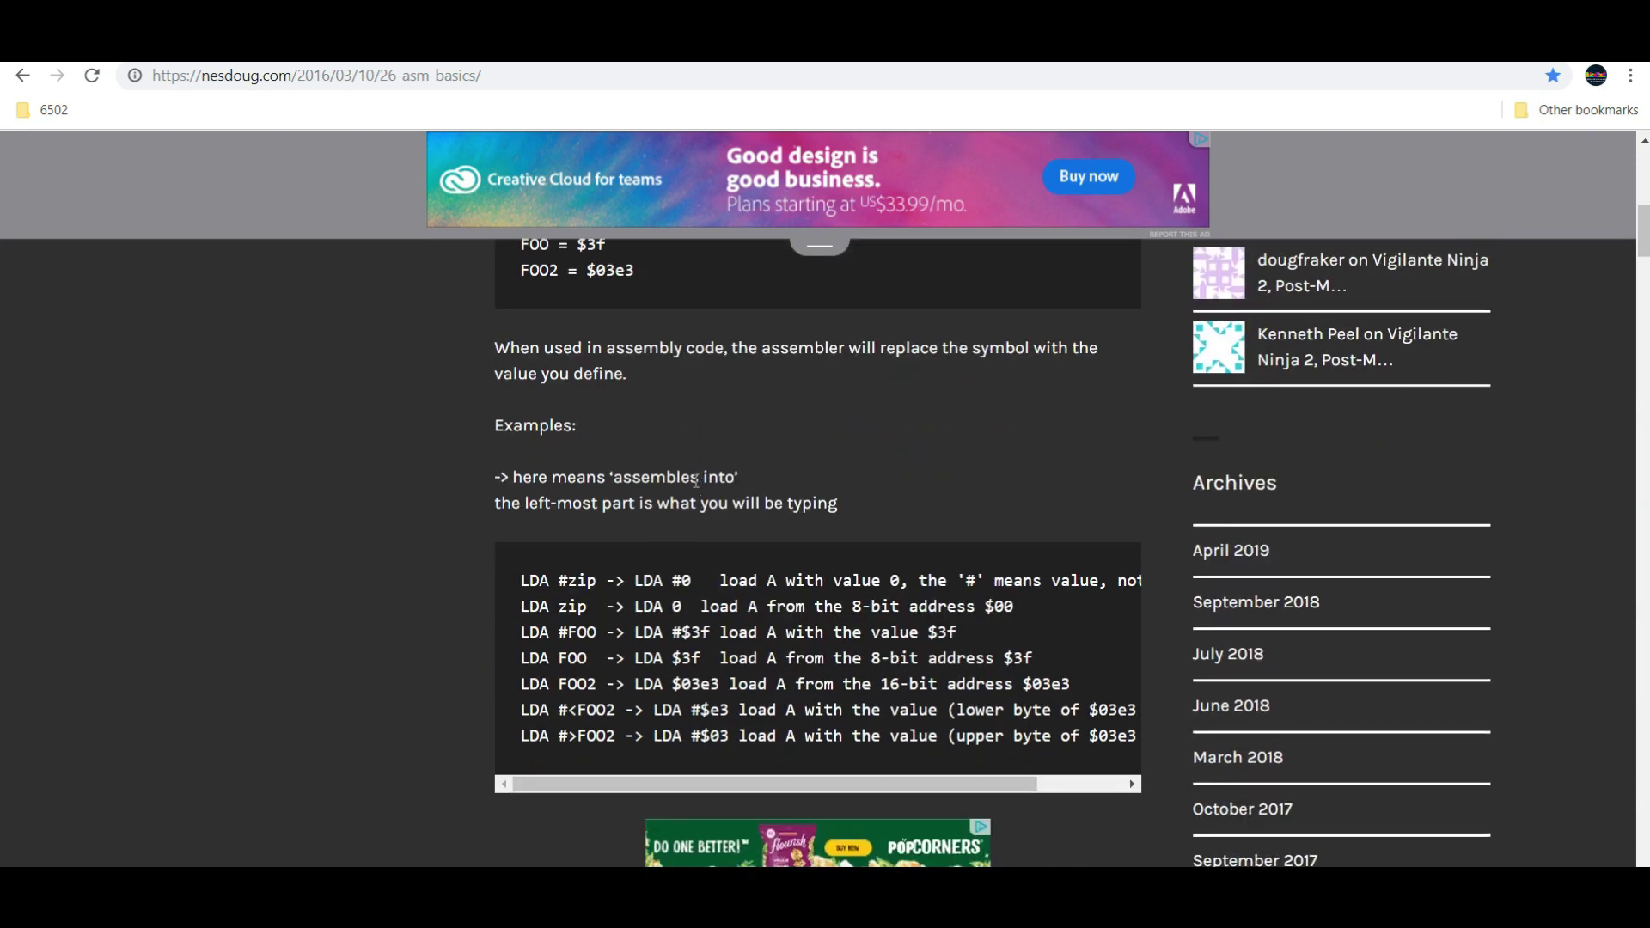
{"action": "scroll", "coordinate": [696, 481], "scroll_direction": "down", "scroll_amount": 1}
{"action": "left_click_drag", "start_coordinate": [521, 367], "coordinate": [1043, 525]}
{"action": "left_click", "coordinate": [1013, 557]}
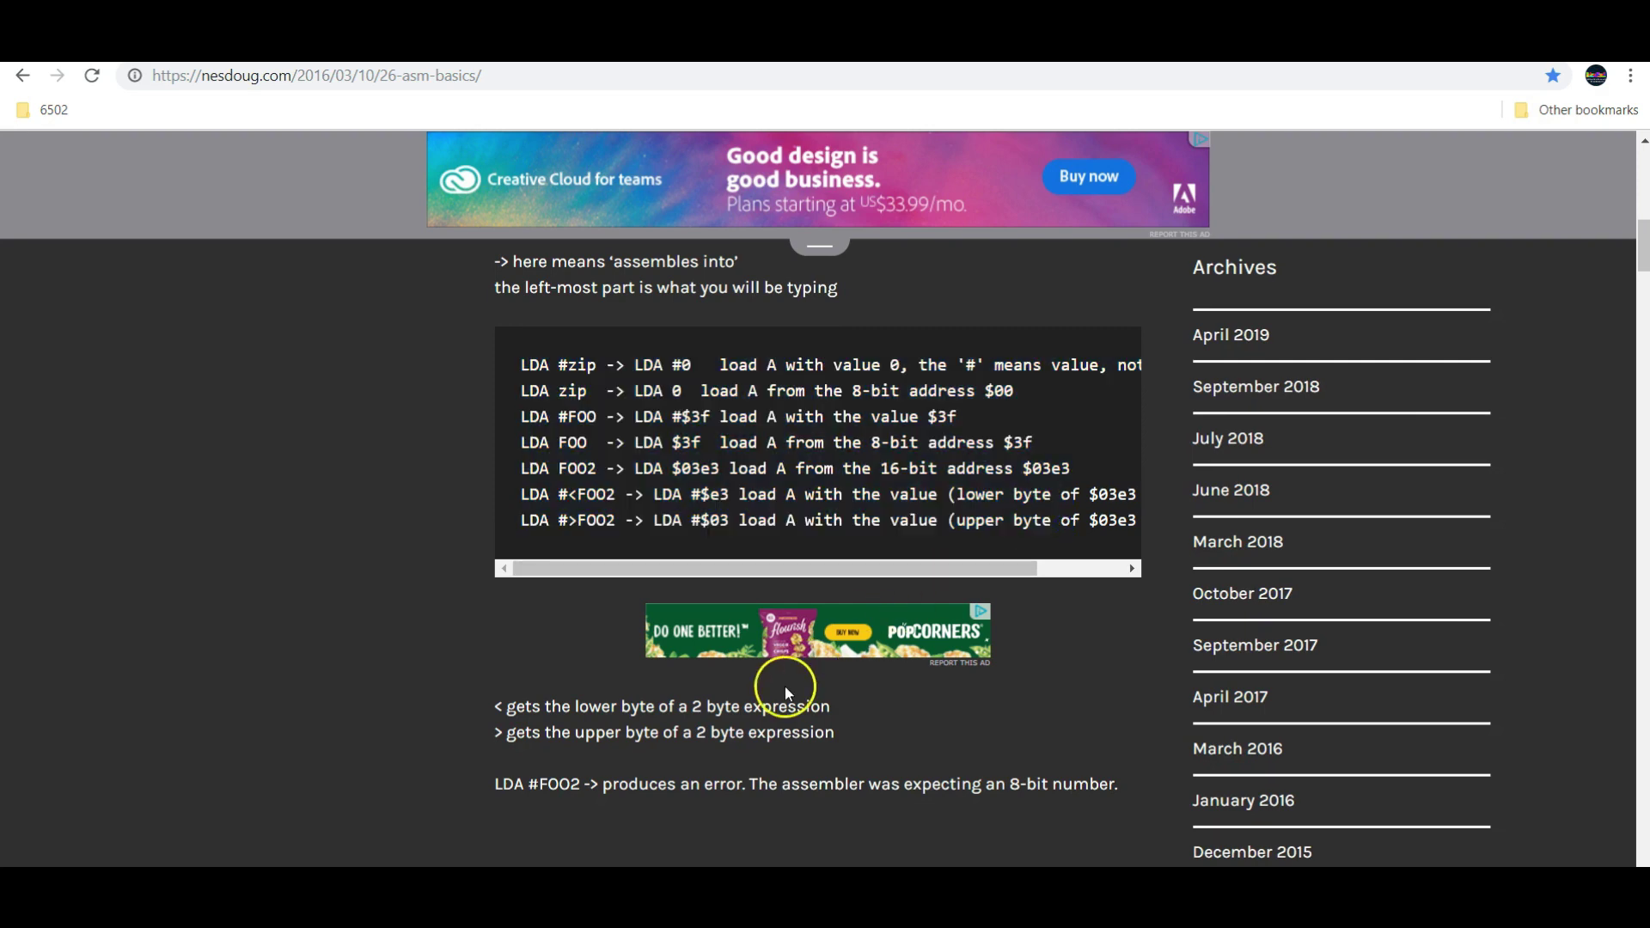
{"action": "scroll", "coordinate": [619, 534], "scroll_direction": "down", "scroll_amount": 4}
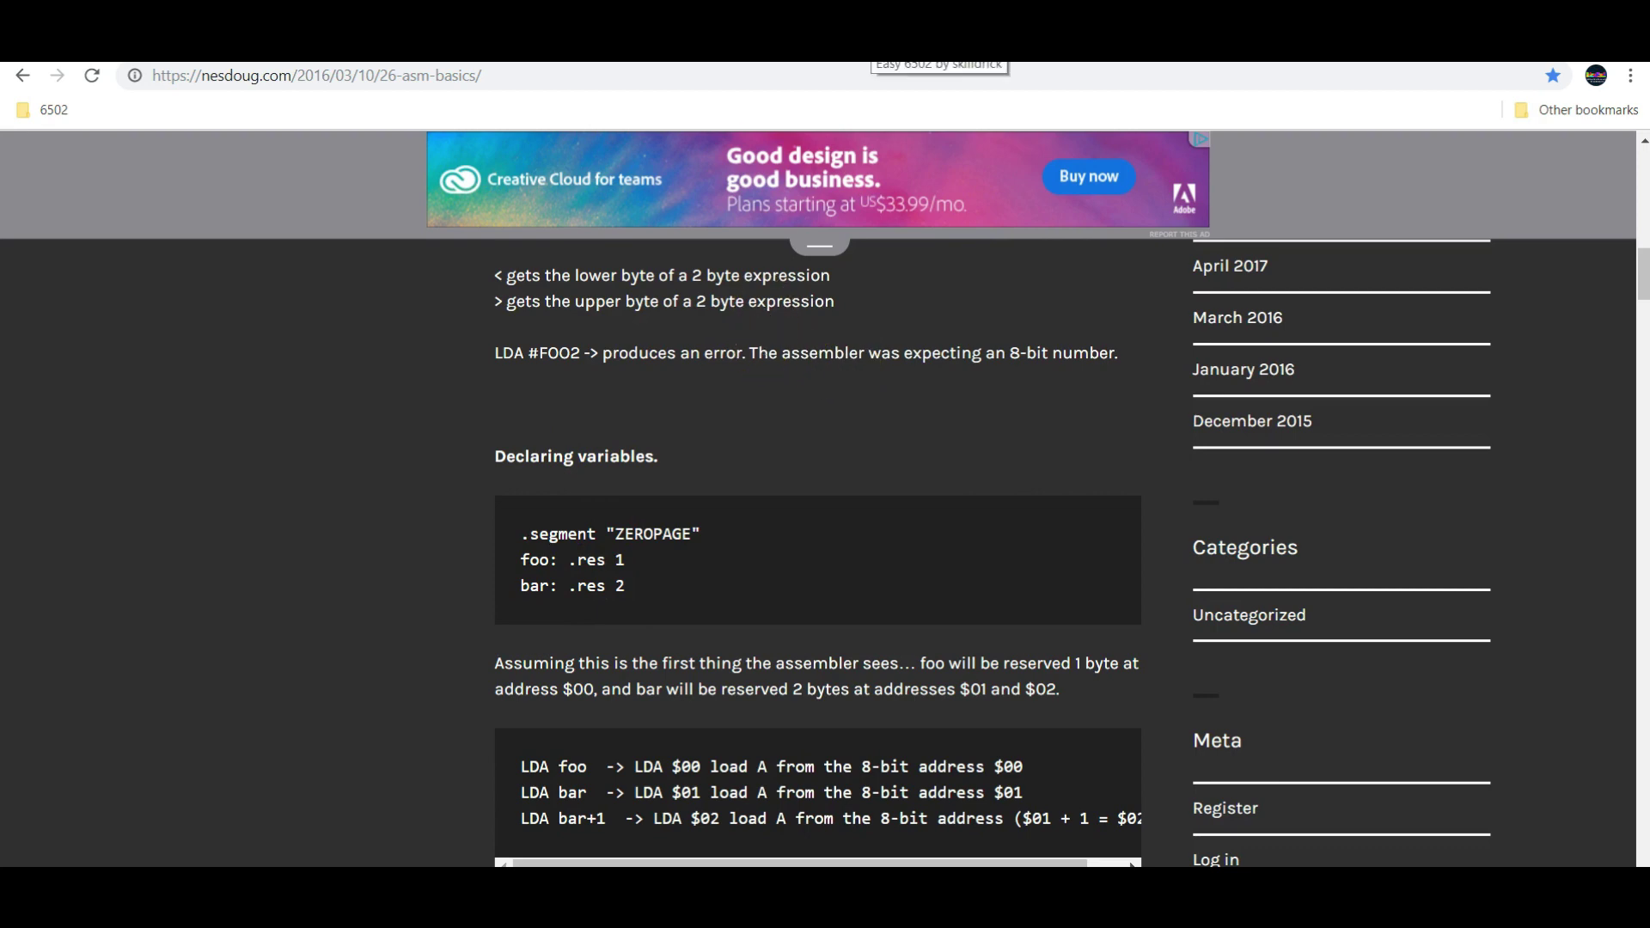
{"action": "left_click", "coordinate": [869, 45]}
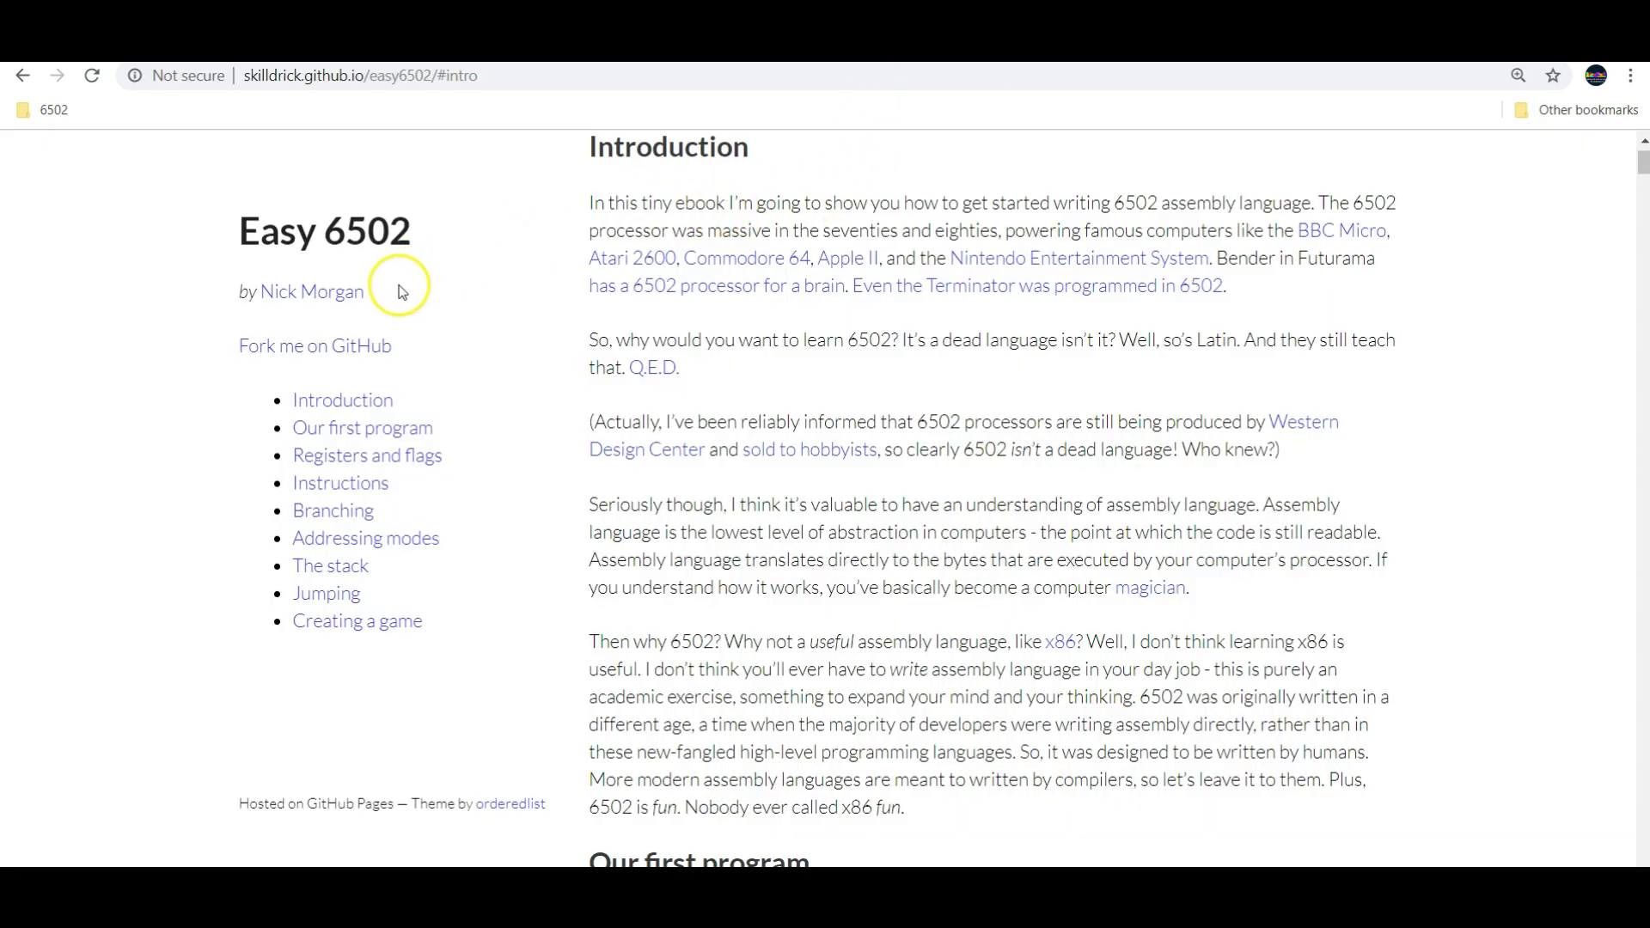
Step: Look over the Easy 6502 title, byline and page address, then scroll down the introduction
{"action": "left_click_drag", "start_coordinate": [369, 291], "coordinate": [191, 332]}
{"action": "left_click", "coordinate": [196, 331]}
{"action": "left_click_drag", "start_coordinate": [479, 76], "coordinate": [234, 79]}
{"action": "left_click", "coordinate": [611, 199]}
{"action": "scroll", "coordinate": [699, 531], "scroll_direction": "down", "scroll_amount": 4}
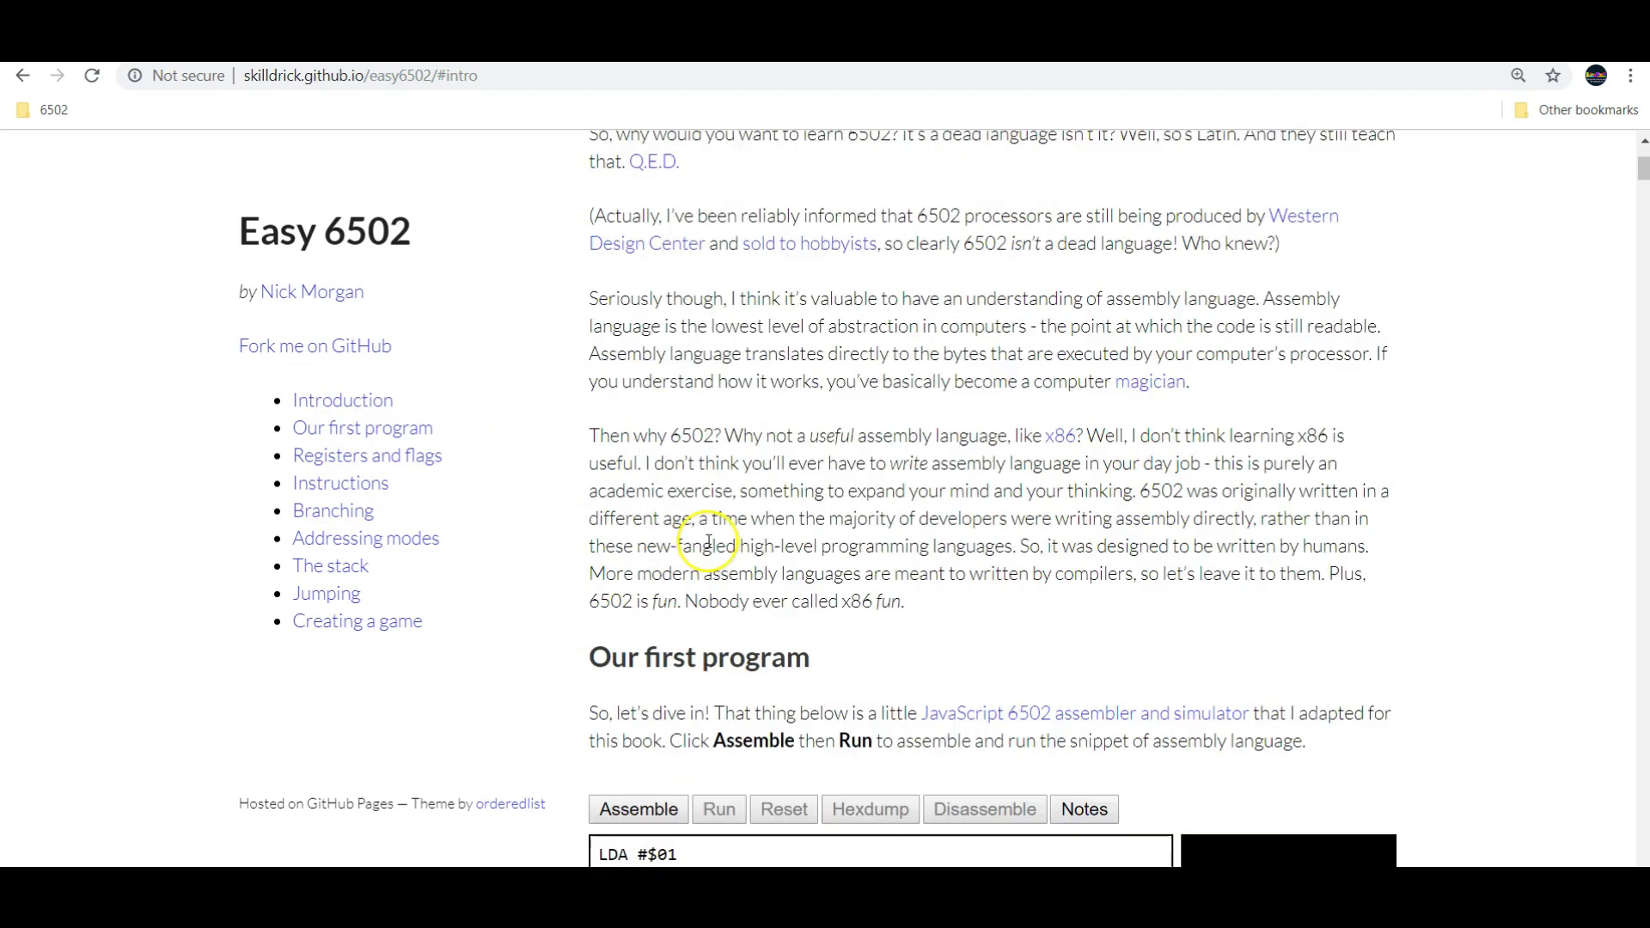
{"action": "scroll", "coordinate": [486, 419], "scroll_direction": "down", "scroll_amount": 1}
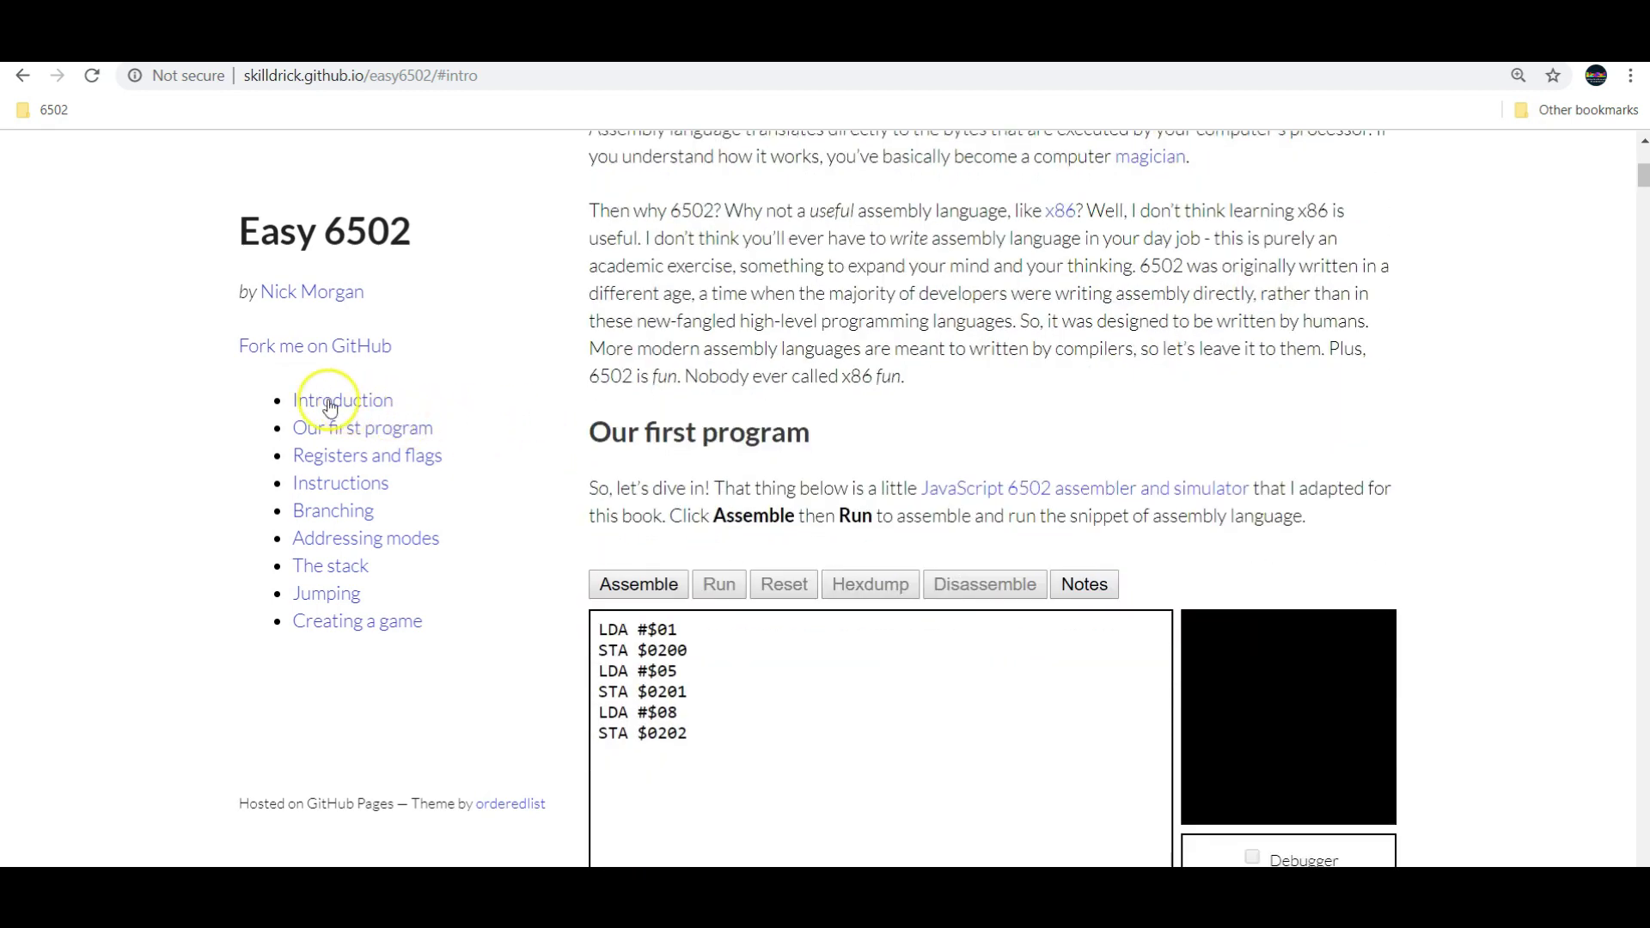
Step: Visit the Registers and flags, Instructions, Branching and Addressing modes sections, returning to Registers and flags
{"action": "left_click", "coordinate": [336, 455]}
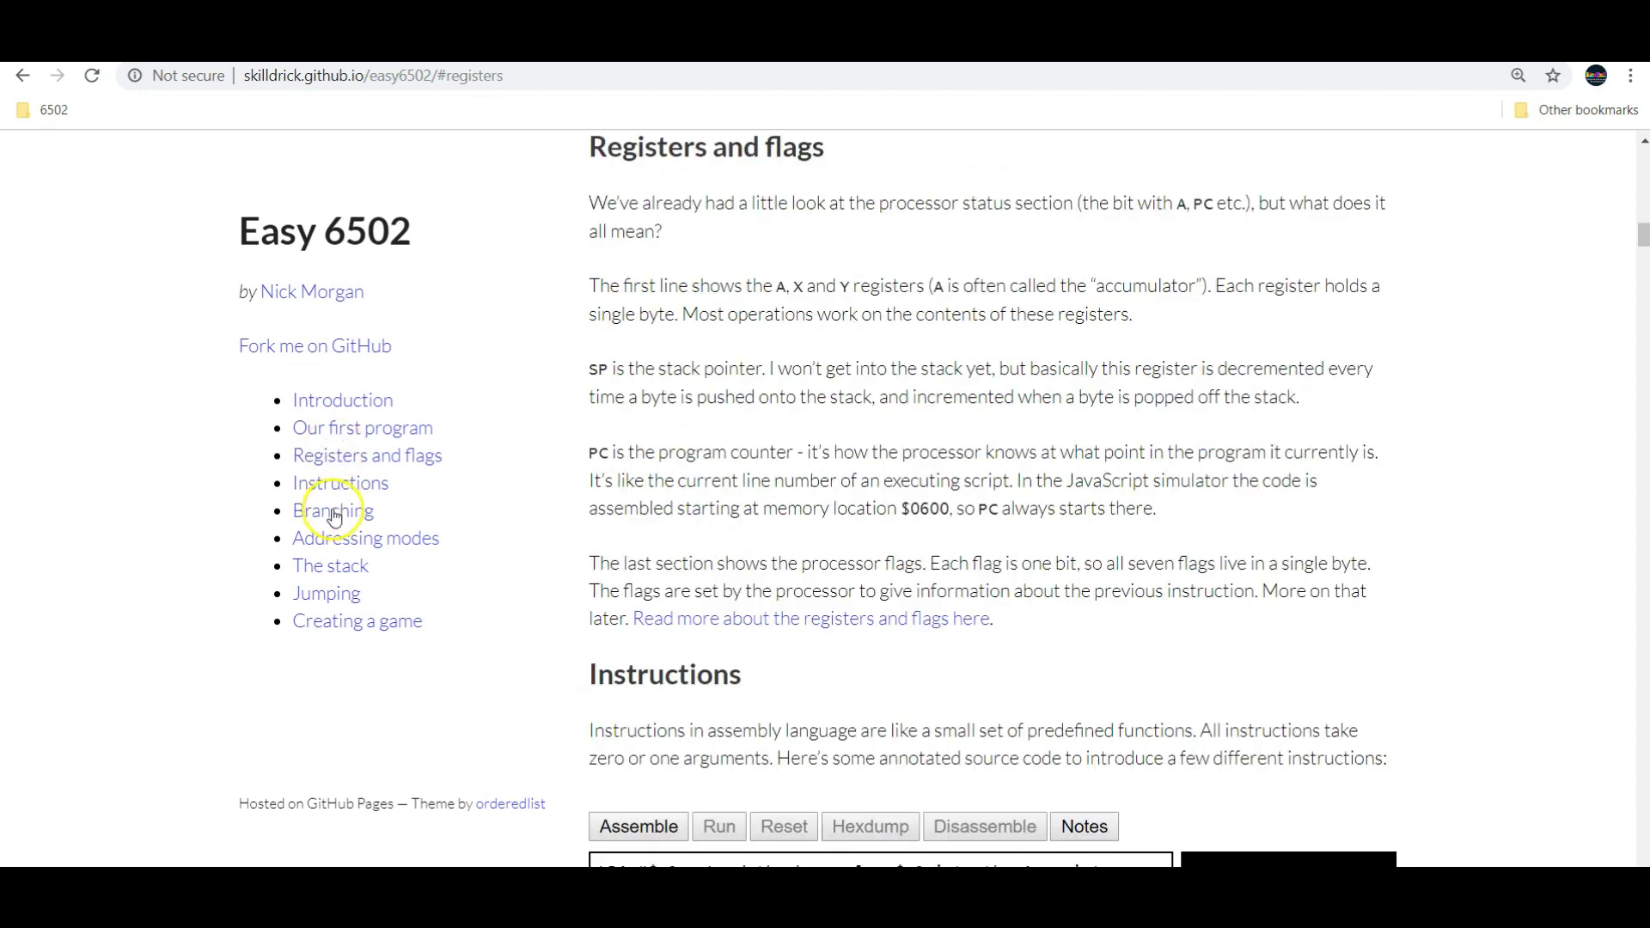
{"action": "left_click", "coordinate": [336, 487]}
{"action": "left_click", "coordinate": [333, 513]}
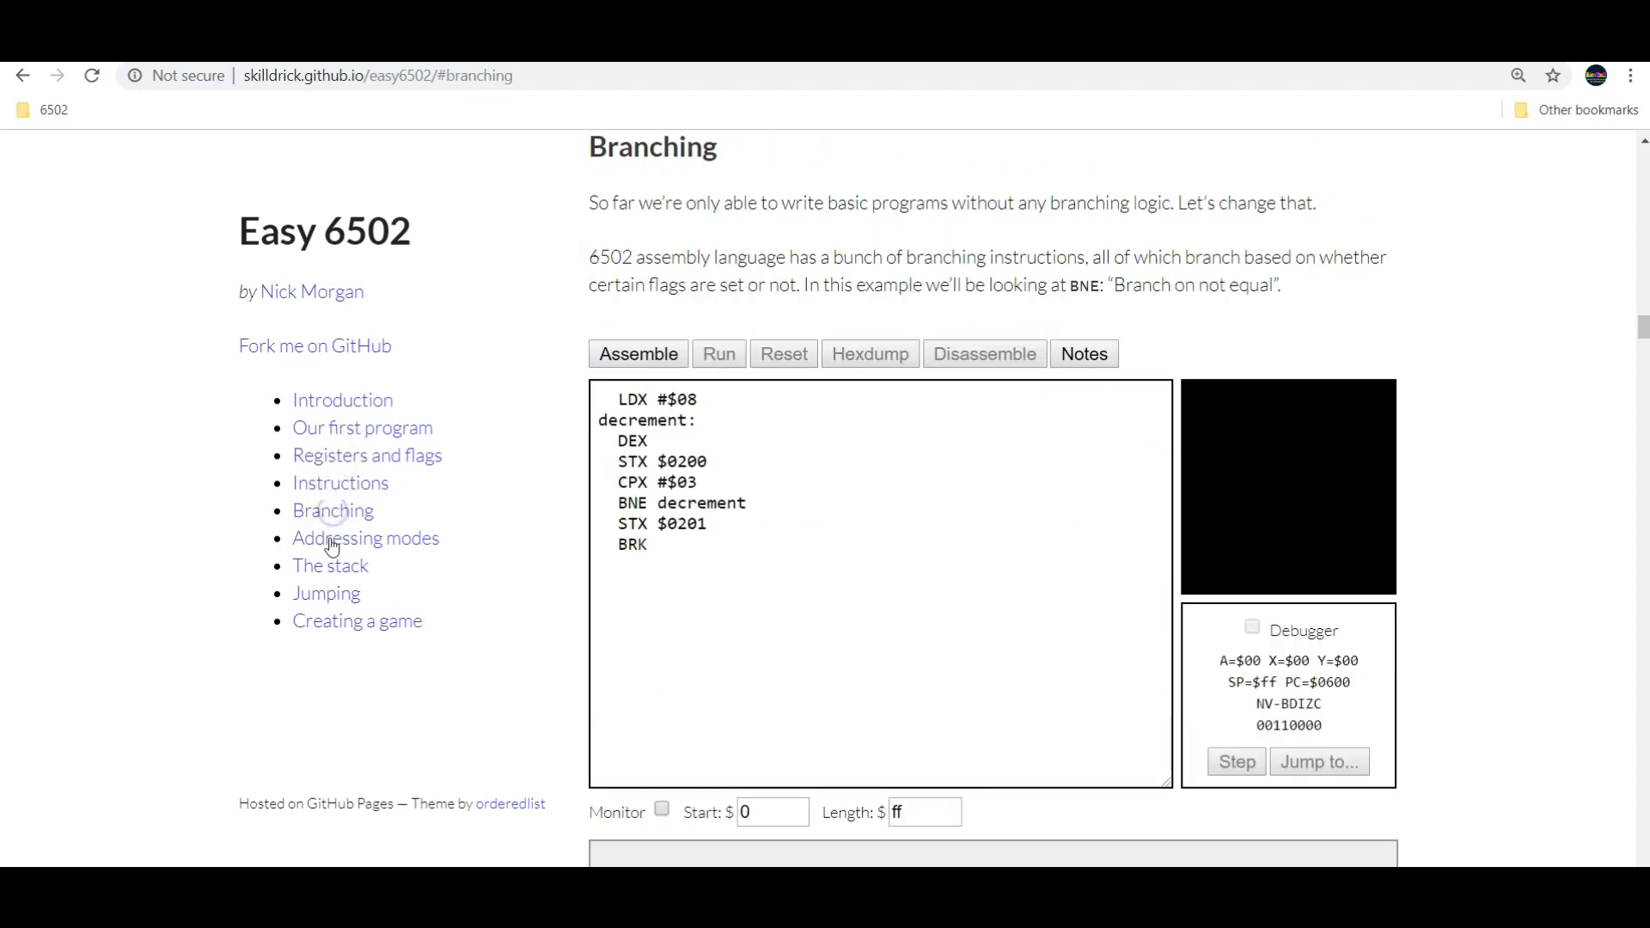
{"action": "left_click", "coordinate": [332, 542]}
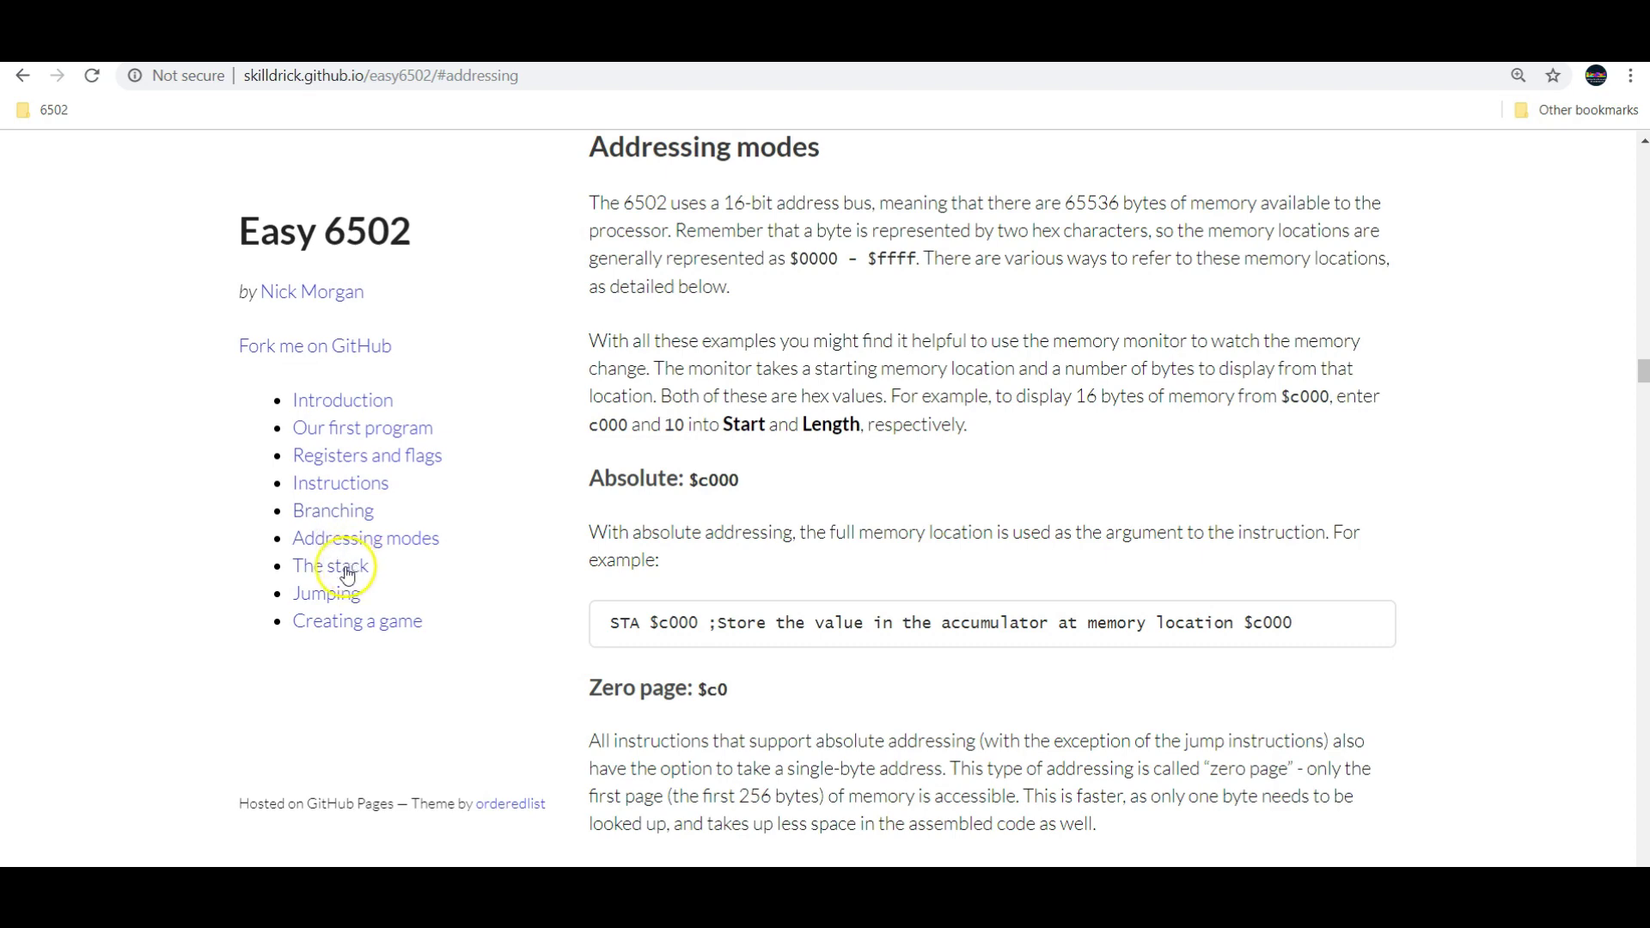
{"action": "left_click", "coordinate": [334, 458]}
Step: Assemble and run the Instructions sample code, then check the register read-out
{"action": "scroll", "coordinate": [845, 537], "scroll_direction": "down", "scroll_amount": 6}
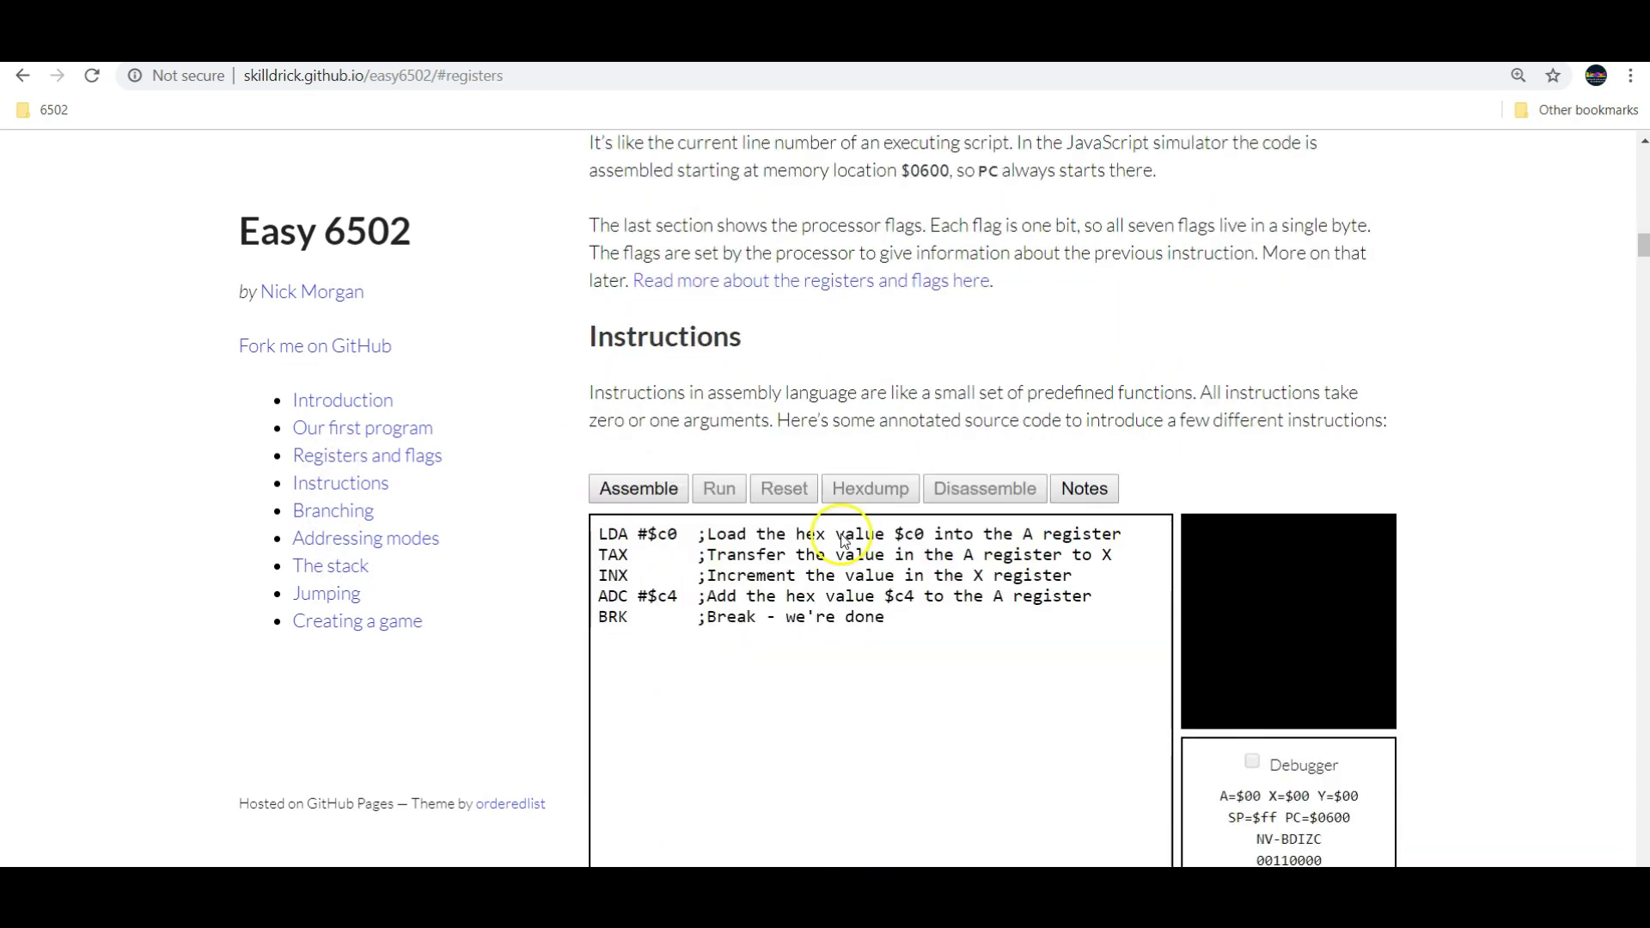
{"action": "left_click_drag", "start_coordinate": [890, 420], "coordinate": [582, 341]}
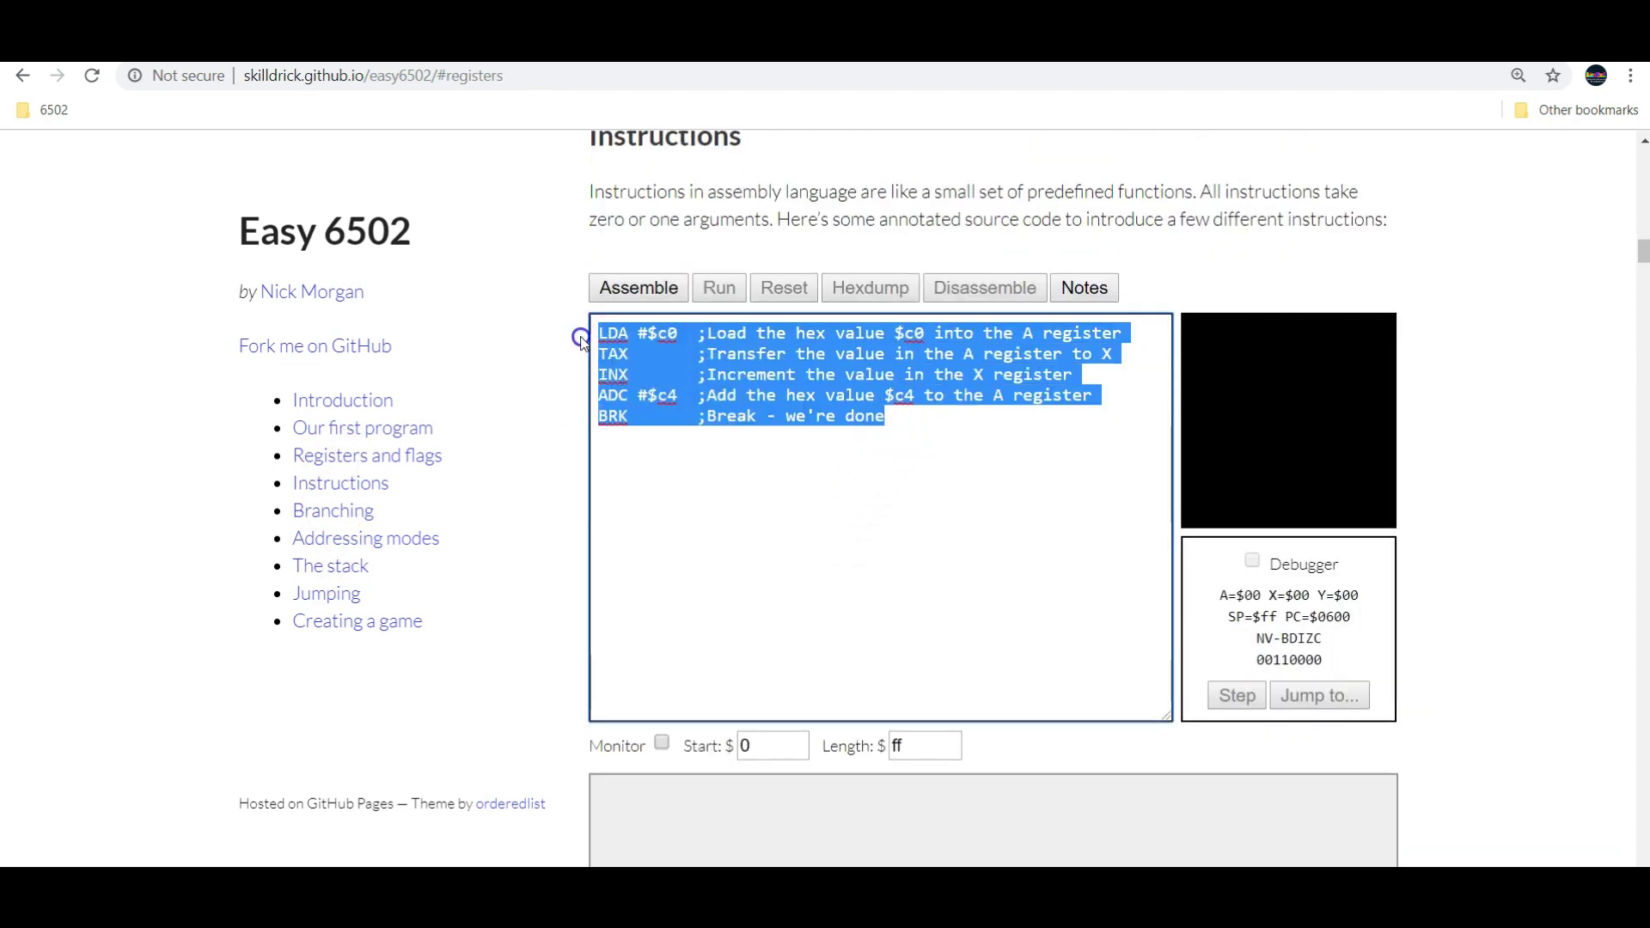
{"action": "left_click", "coordinate": [650, 292]}
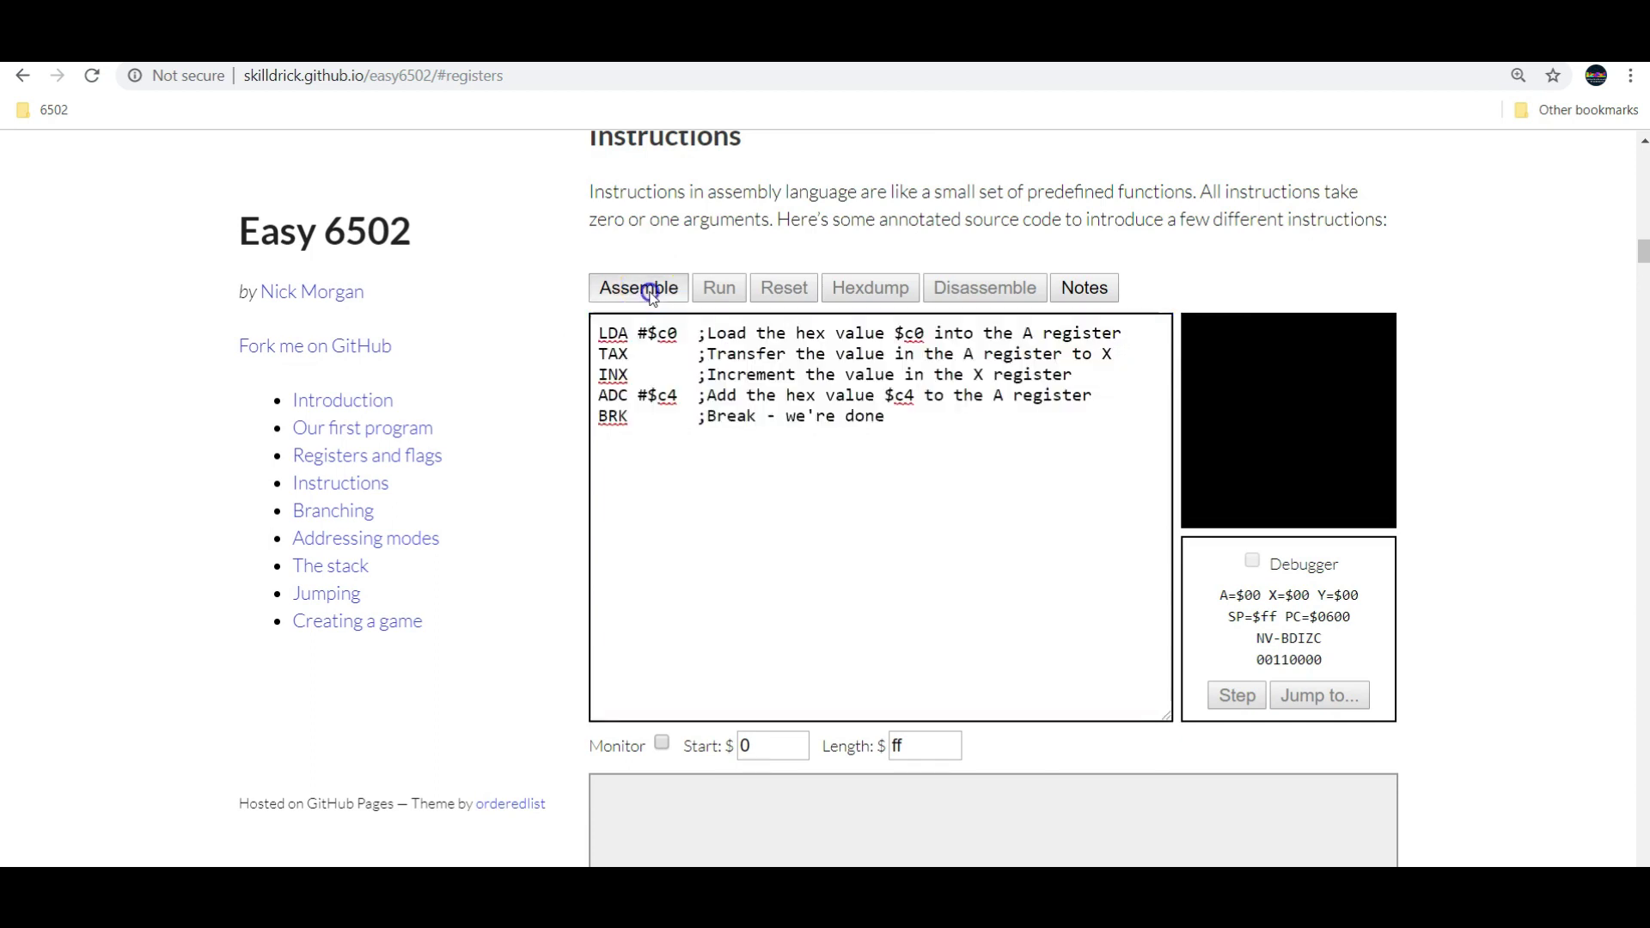
{"action": "left_click", "coordinate": [722, 291]}
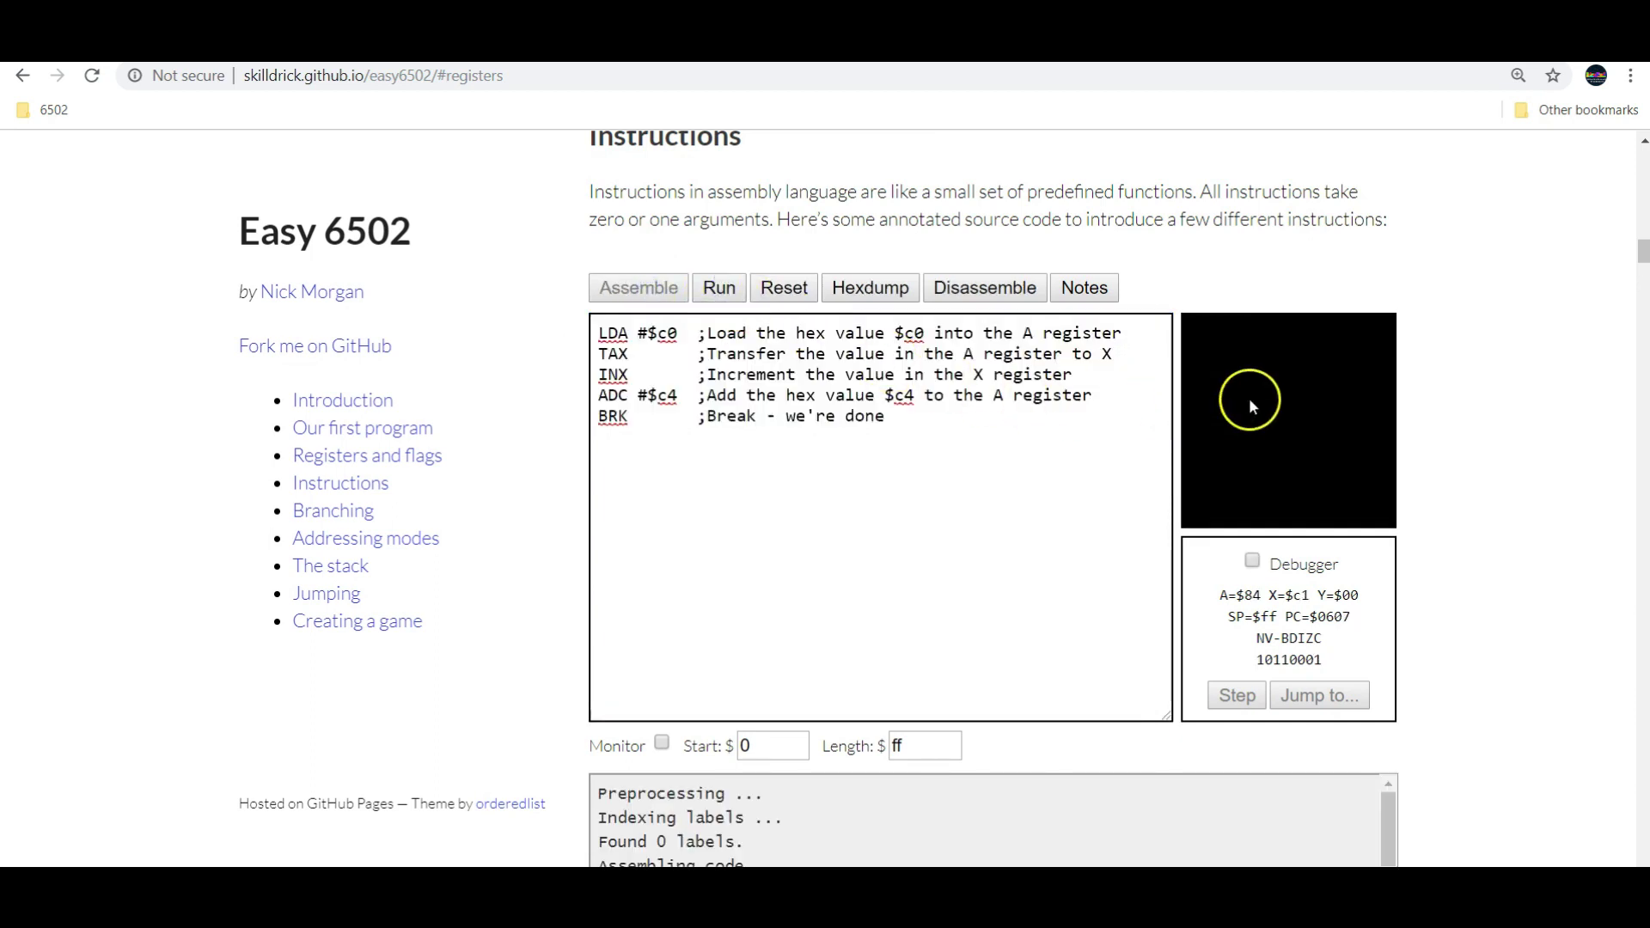
{"action": "left_click_drag", "start_coordinate": [1233, 592], "coordinate": [1328, 663]}
{"action": "left_click", "coordinate": [1186, 269]}
Step: Assemble and run the first program to draw three pixels, then switch to NES 101
{"action": "scroll", "coordinate": [1141, 397], "scroll_direction": "up", "scroll_amount": 7}
{"action": "scroll", "coordinate": [1141, 397], "scroll_direction": "up", "scroll_amount": 15}
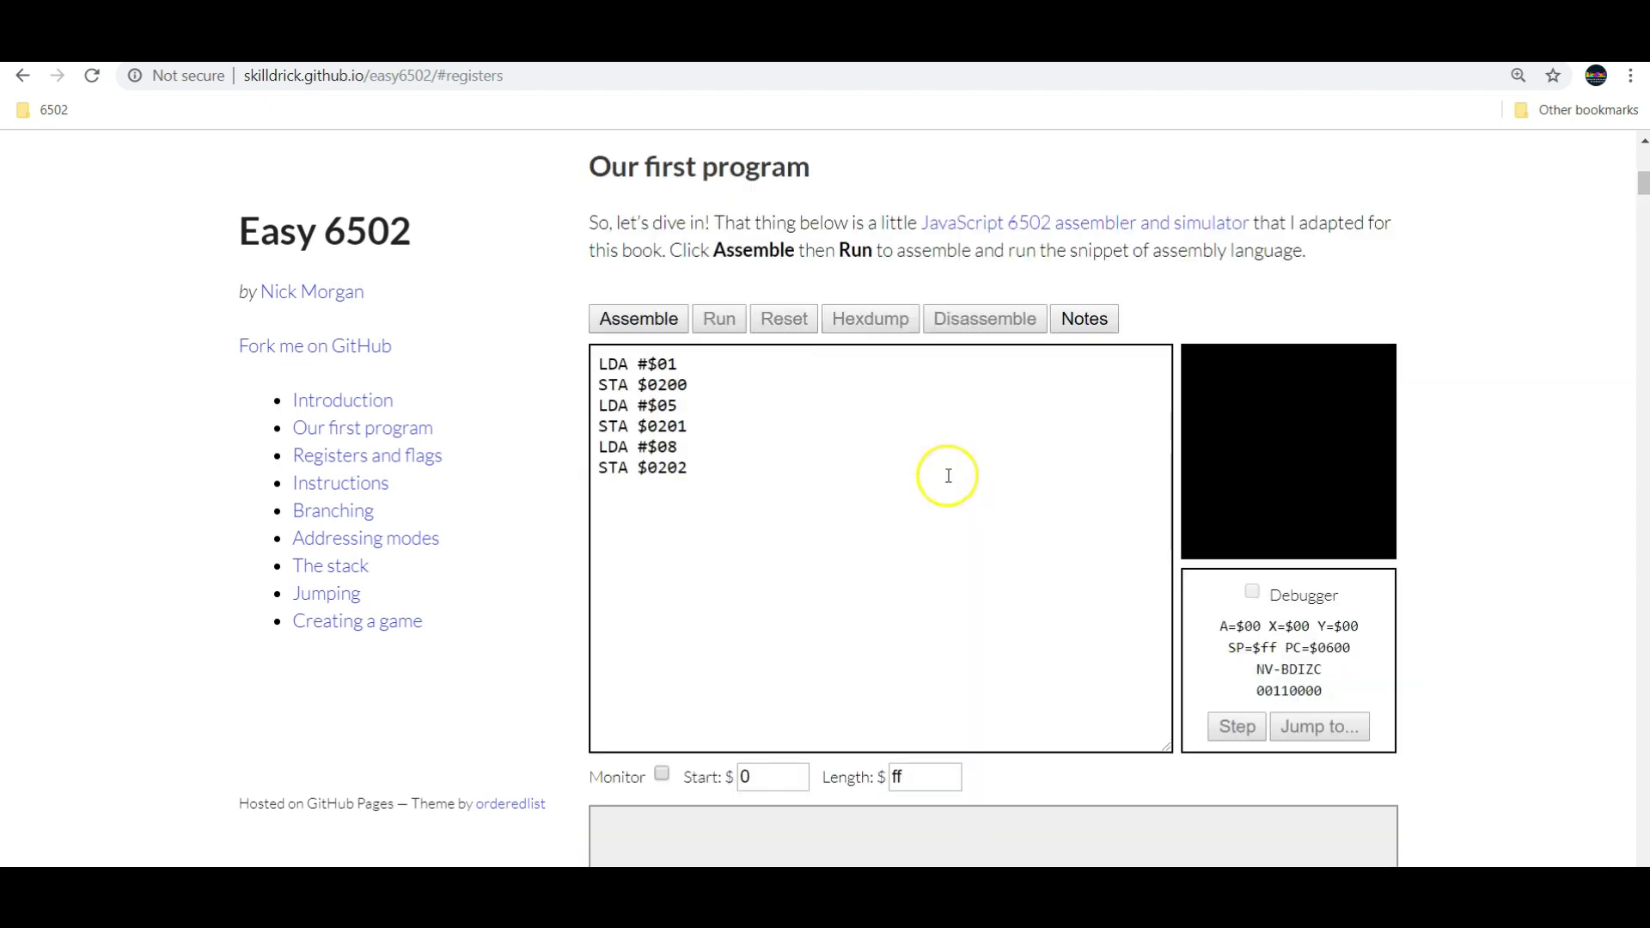
{"action": "left_click", "coordinate": [655, 318]}
{"action": "left_click", "coordinate": [713, 320]}
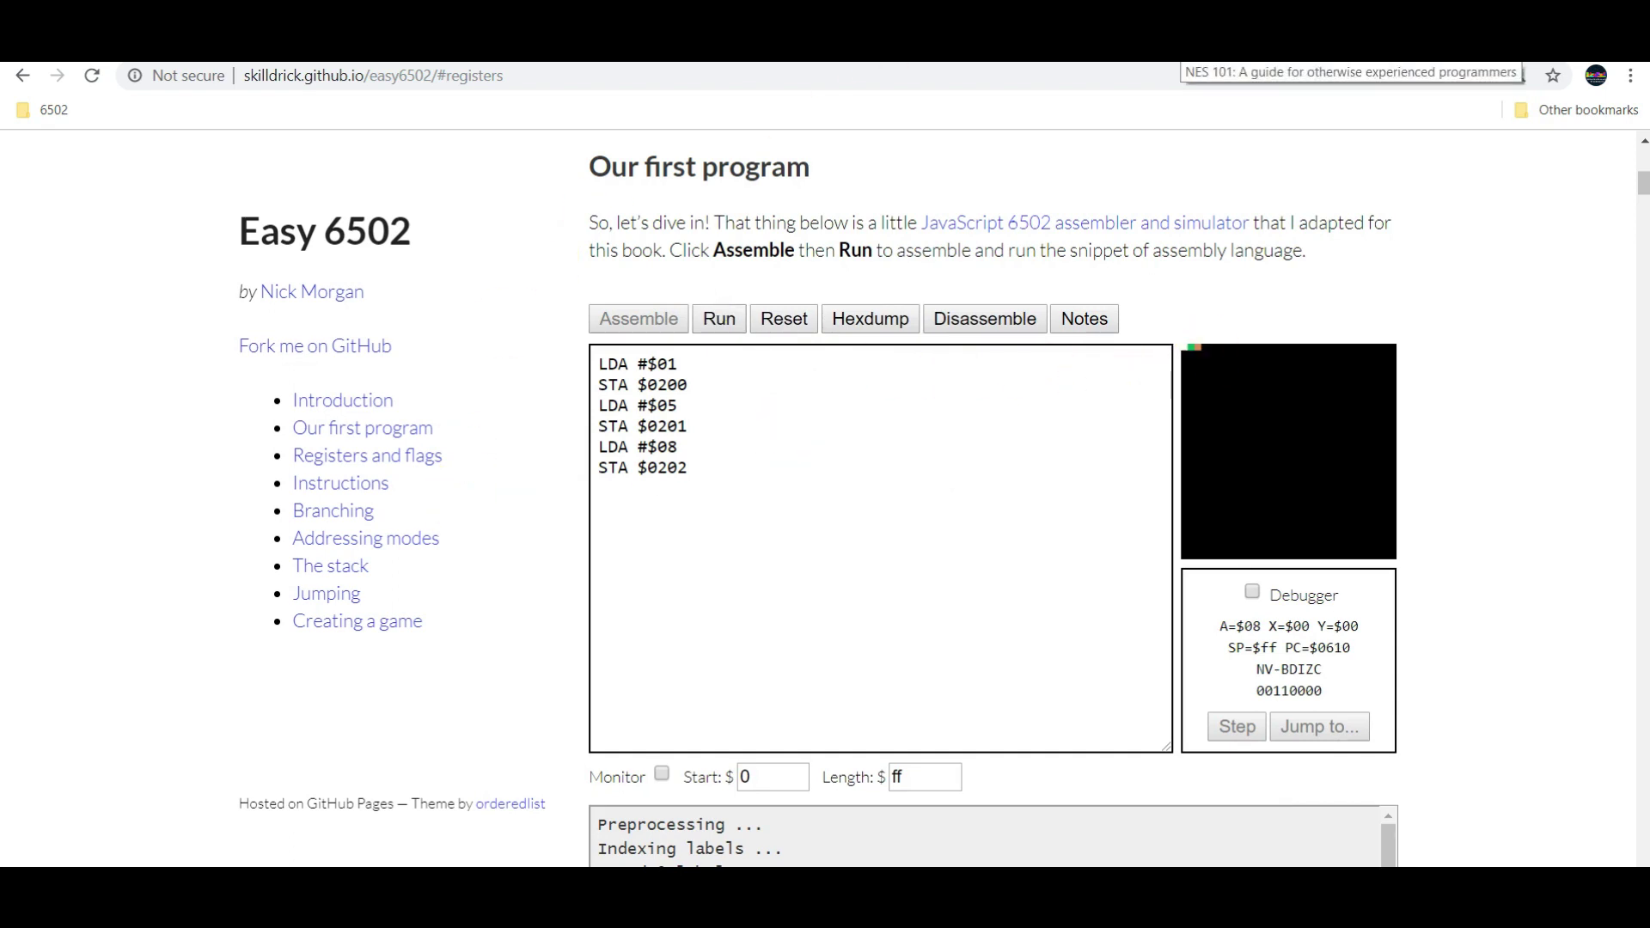
{"action": "key", "text": "ctrl+Tab"}
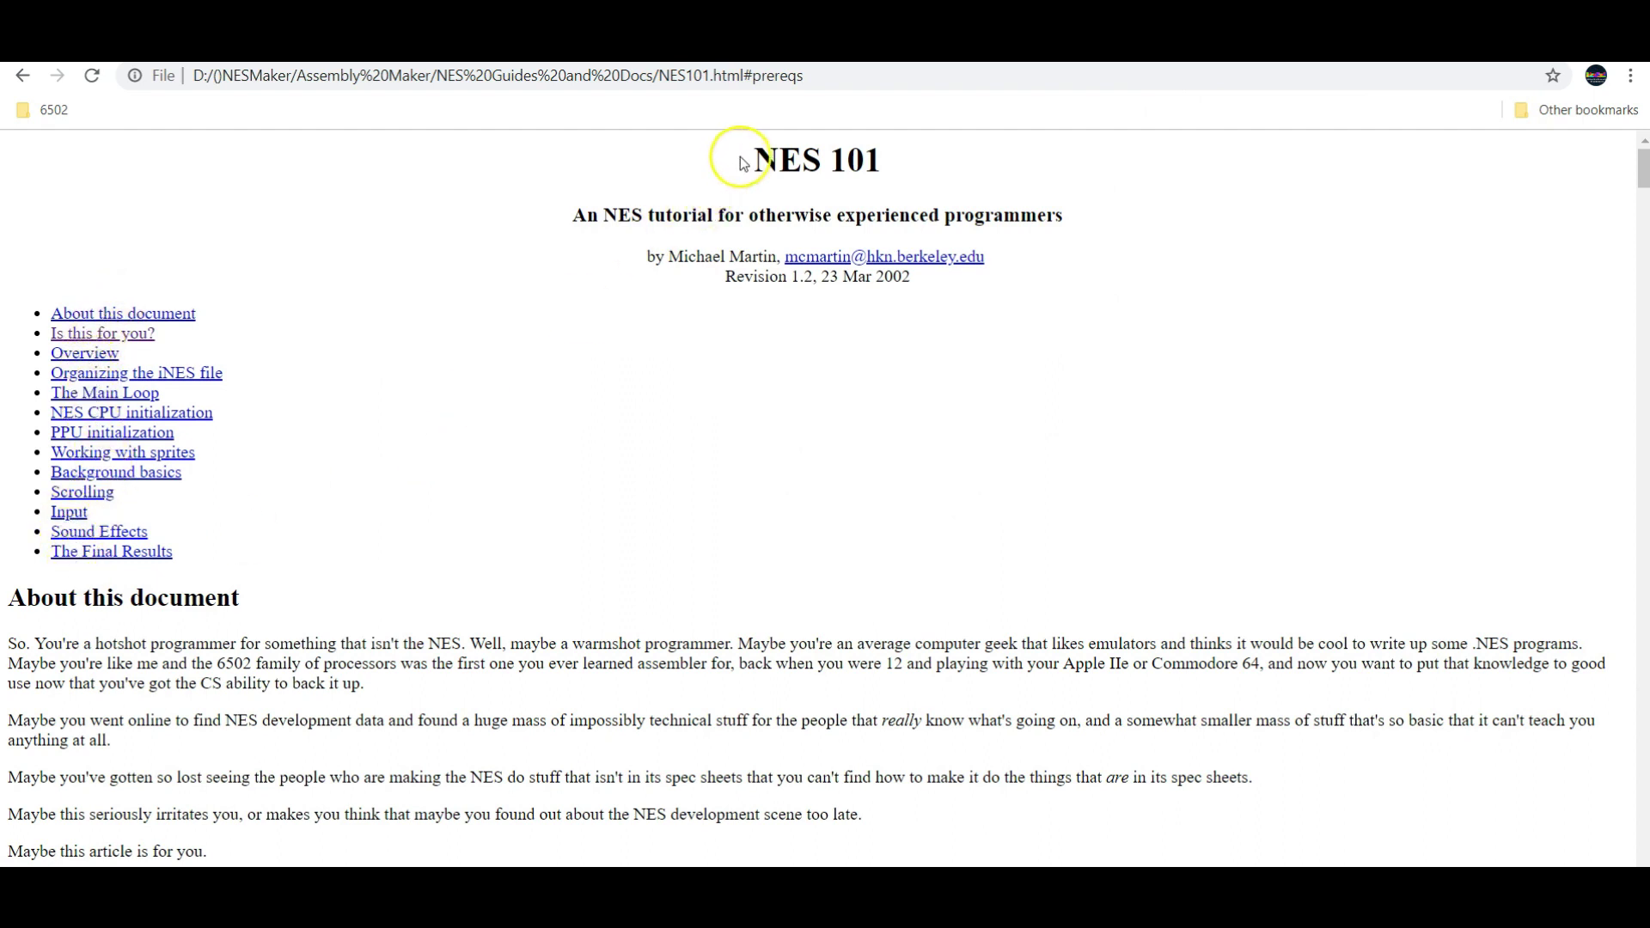
{"action": "left_click_drag", "start_coordinate": [744, 164], "coordinate": [959, 167]}
{"action": "left_click_drag", "start_coordinate": [582, 211], "coordinate": [1088, 232]}
{"action": "left_click", "coordinate": [1086, 294]}
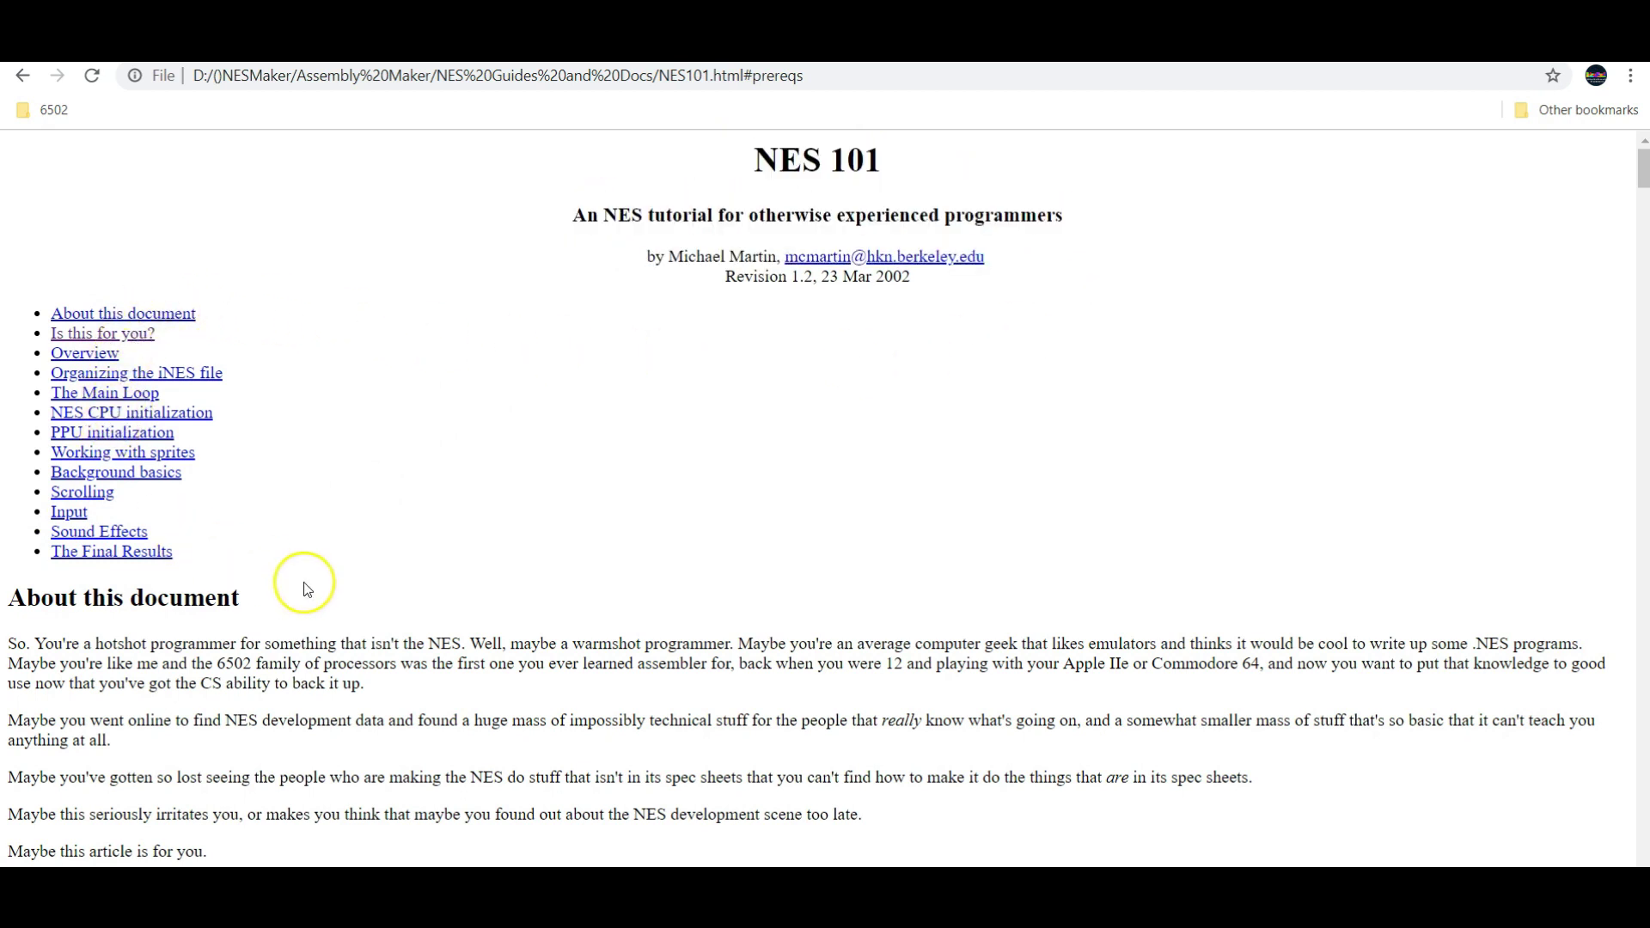
{"action": "scroll", "coordinate": [307, 588], "scroll_direction": "down", "scroll_amount": 3}
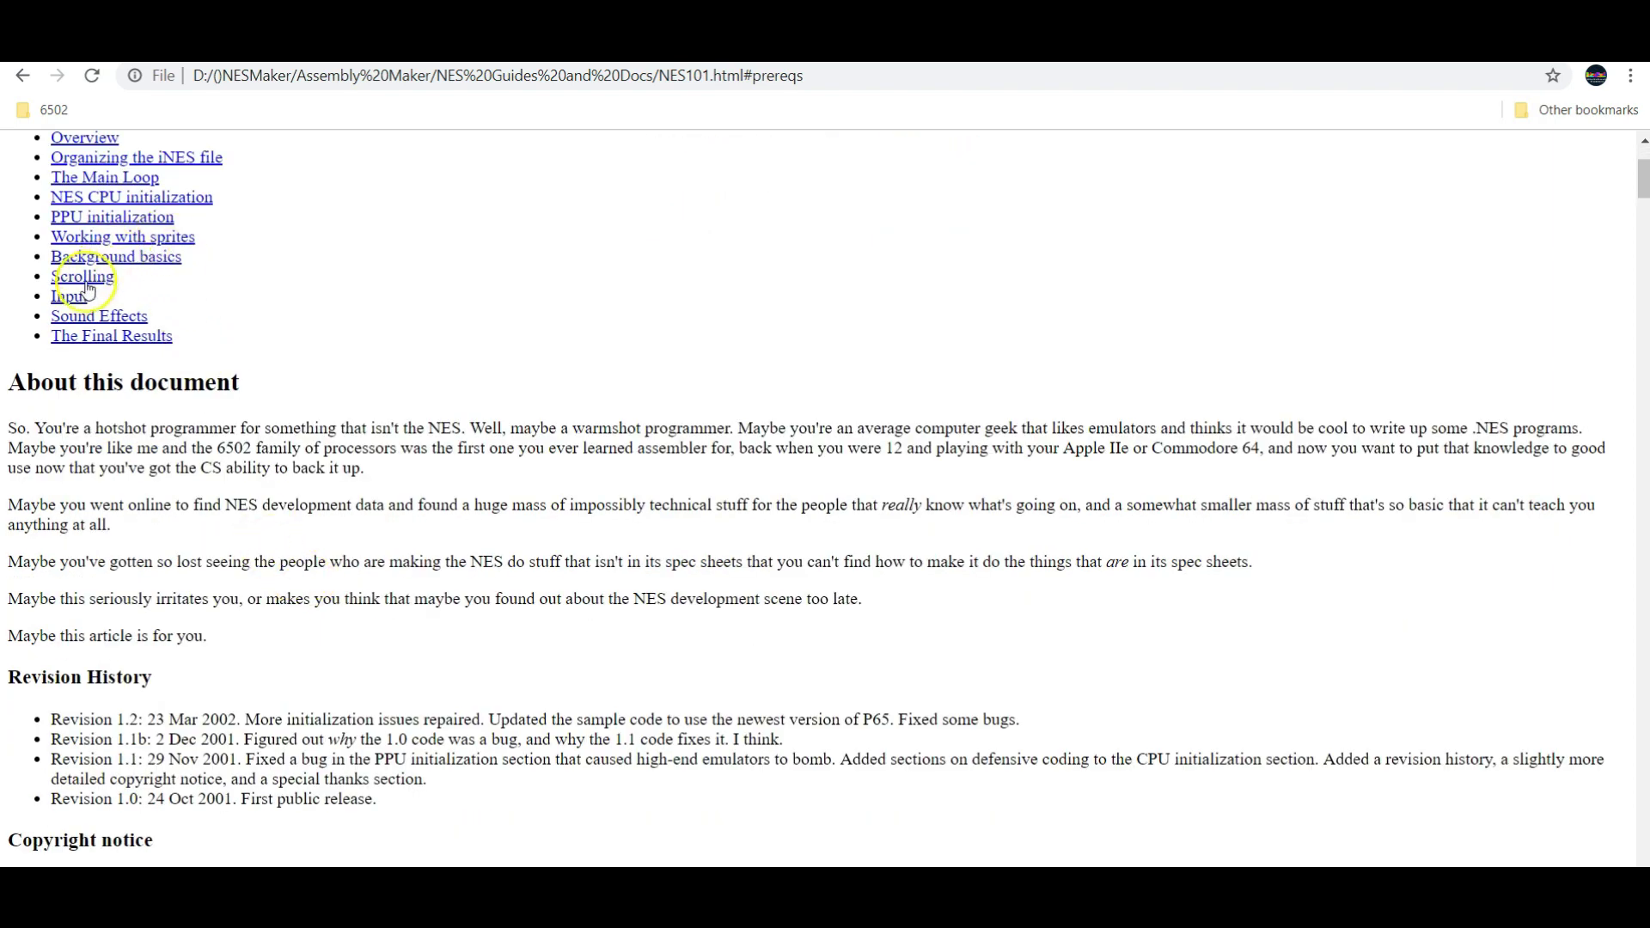